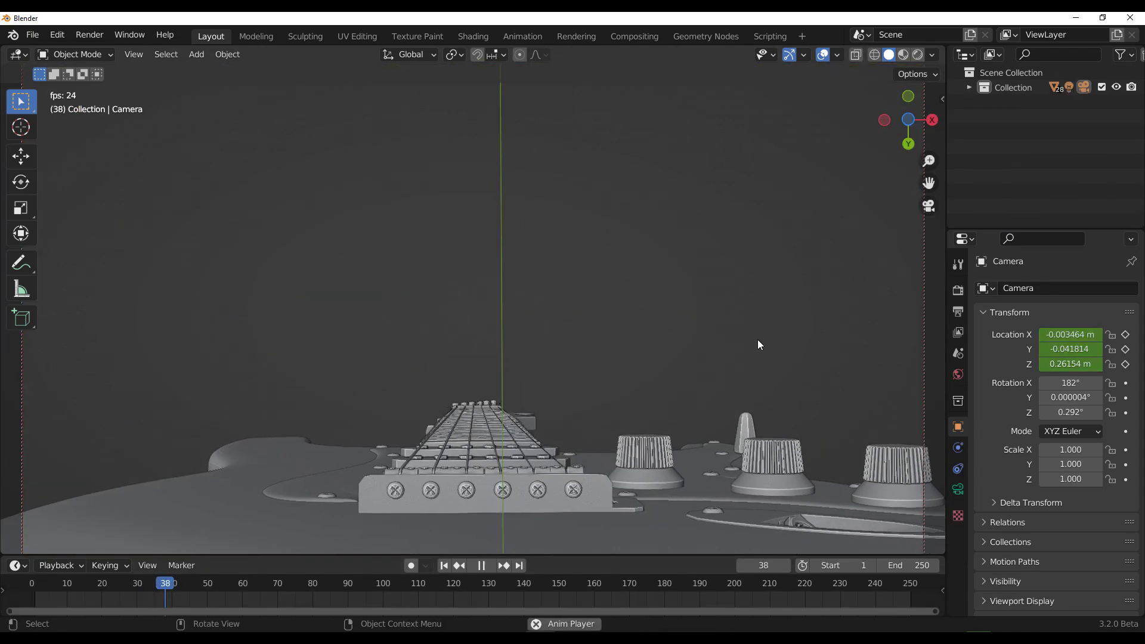
- Turn off the navigation gizmo and viewport overlays so only the guitar animation shows
left_click(788, 54)
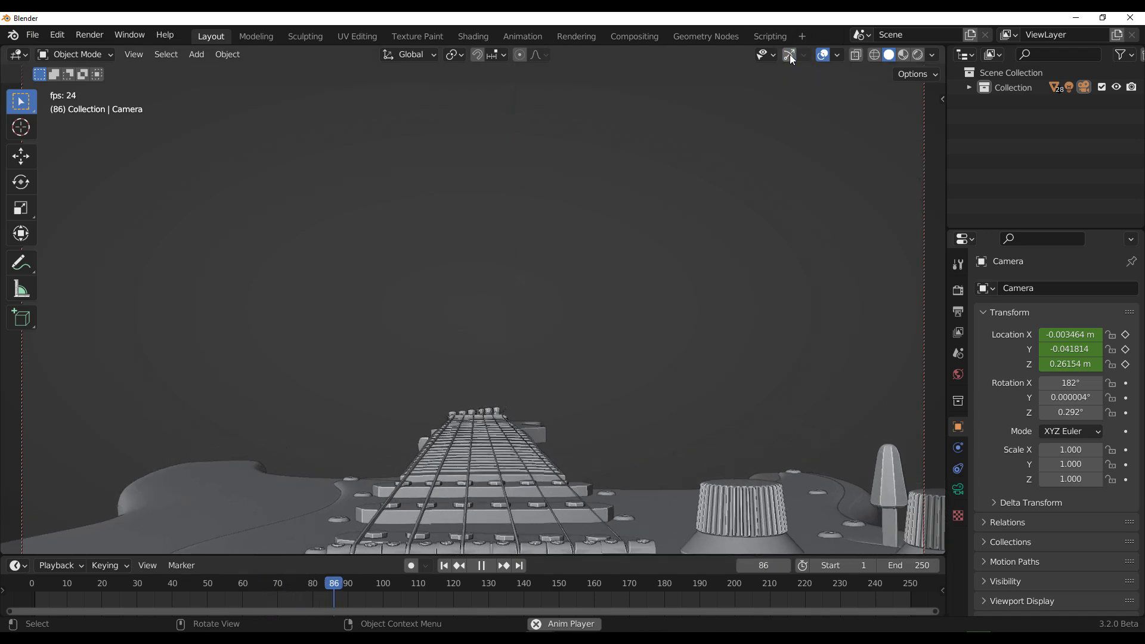
left_click(824, 55)
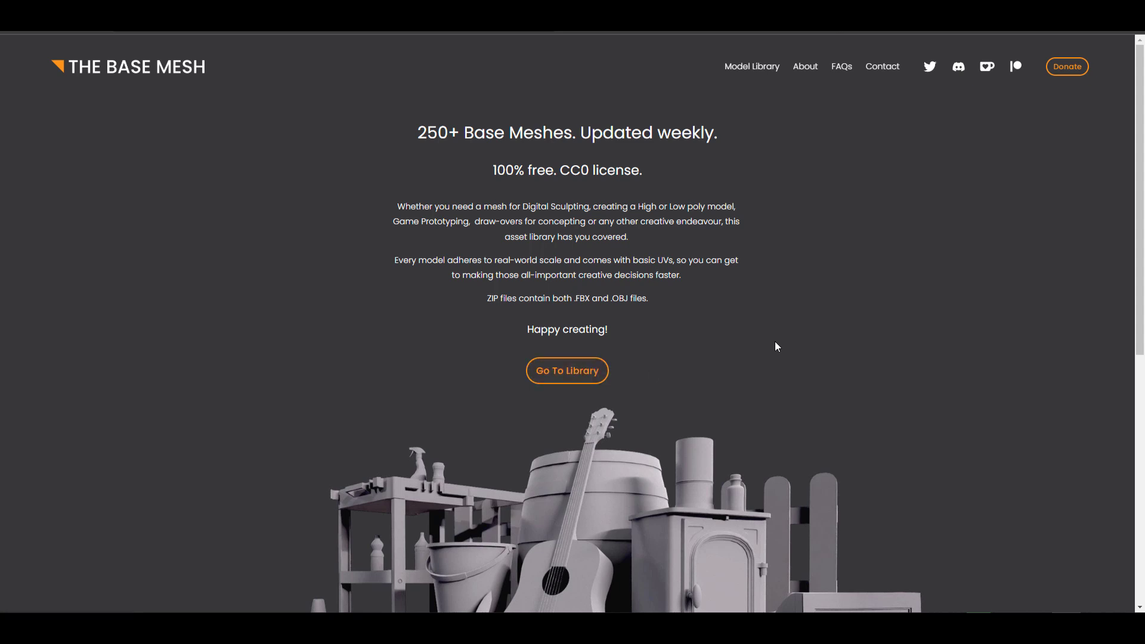
- Scroll down and back up through The Base Mesh home page's introduction and model collage
scroll(775, 342, "down", 3)
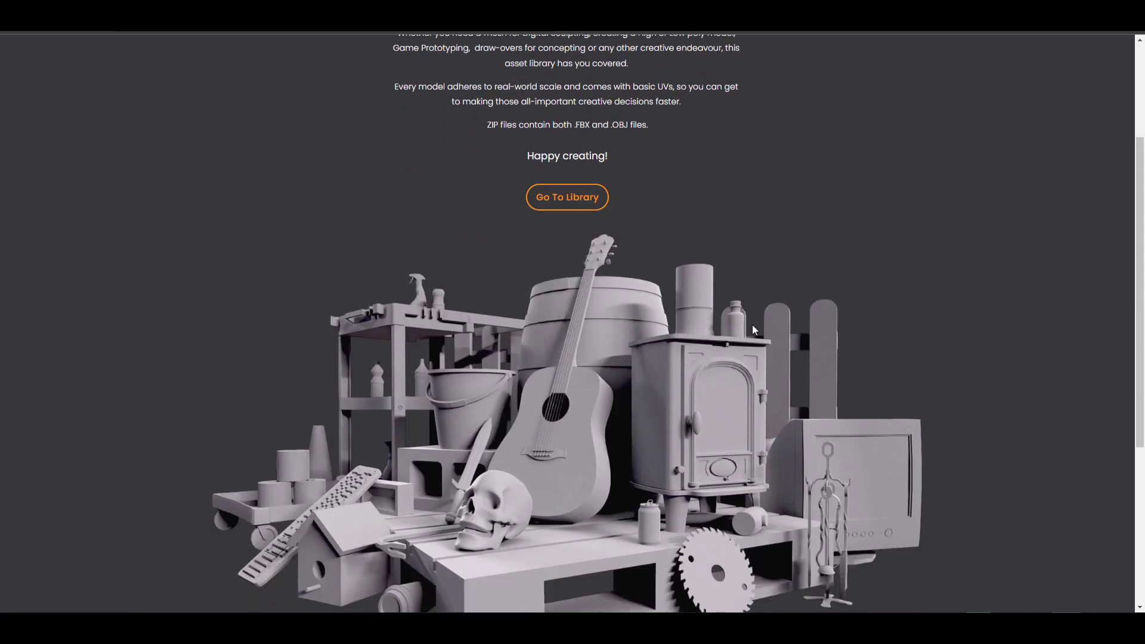
scroll(752, 326, "up", 3)
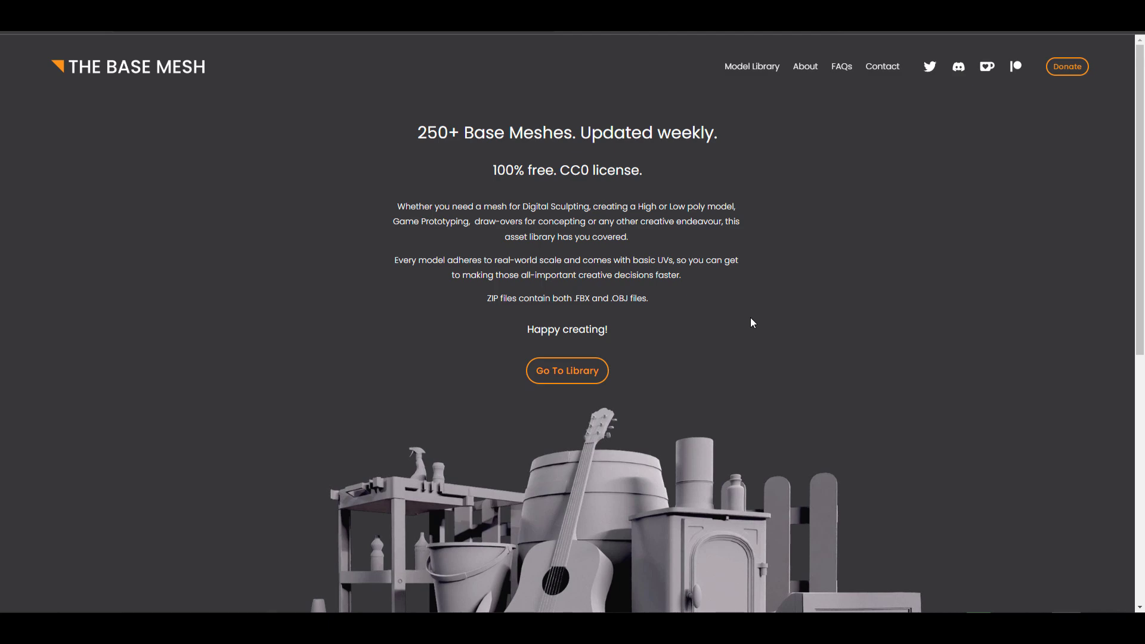
scroll(759, 231, "down", 8)
scroll(761, 240, "up", 10)
scroll(668, 183, "down", 8)
scroll(739, 310, "up", 8)
- Open the Model Library and scroll the All grid from 180 Twist downward, then back to the top
left_click(750, 71)
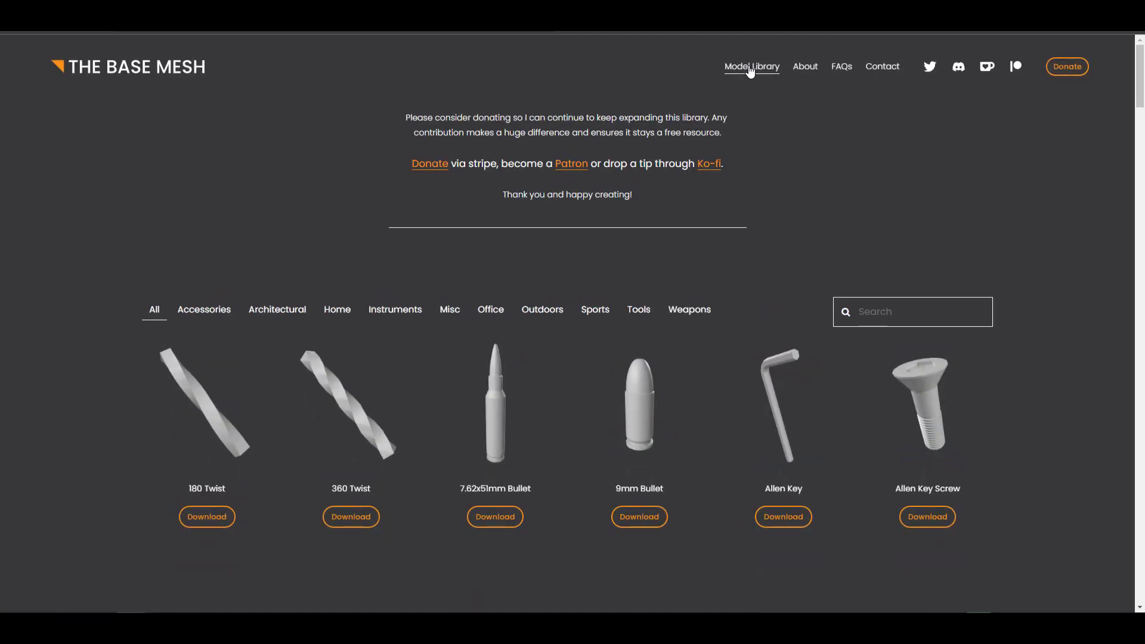
scroll(675, 288, "down", 15)
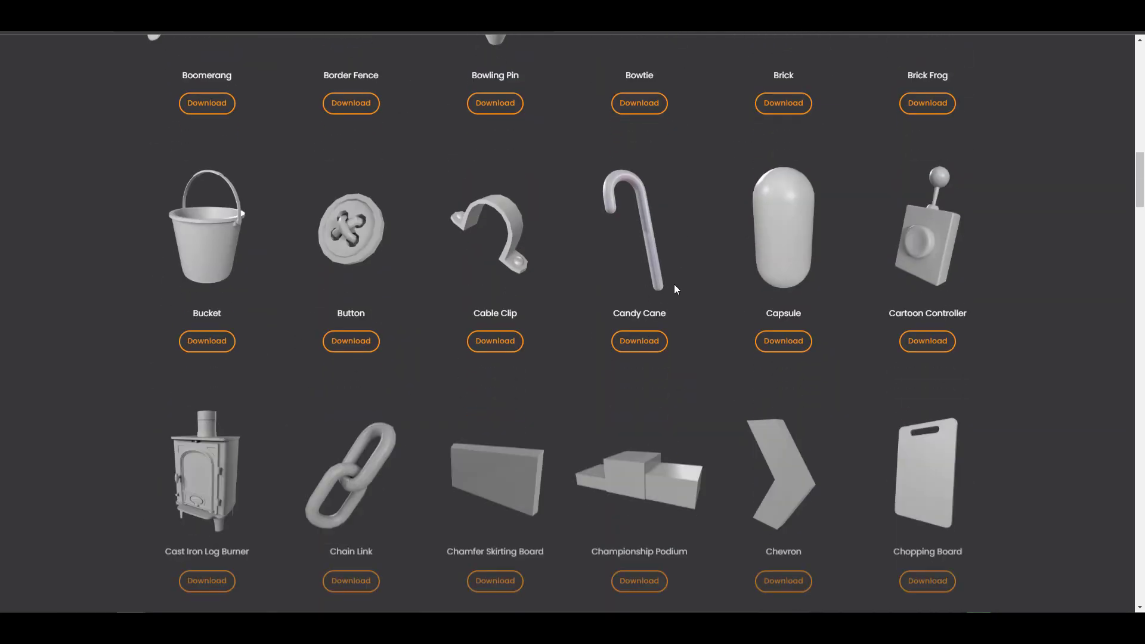
scroll(674, 288, "down", 7)
scroll(674, 289, "down", 2)
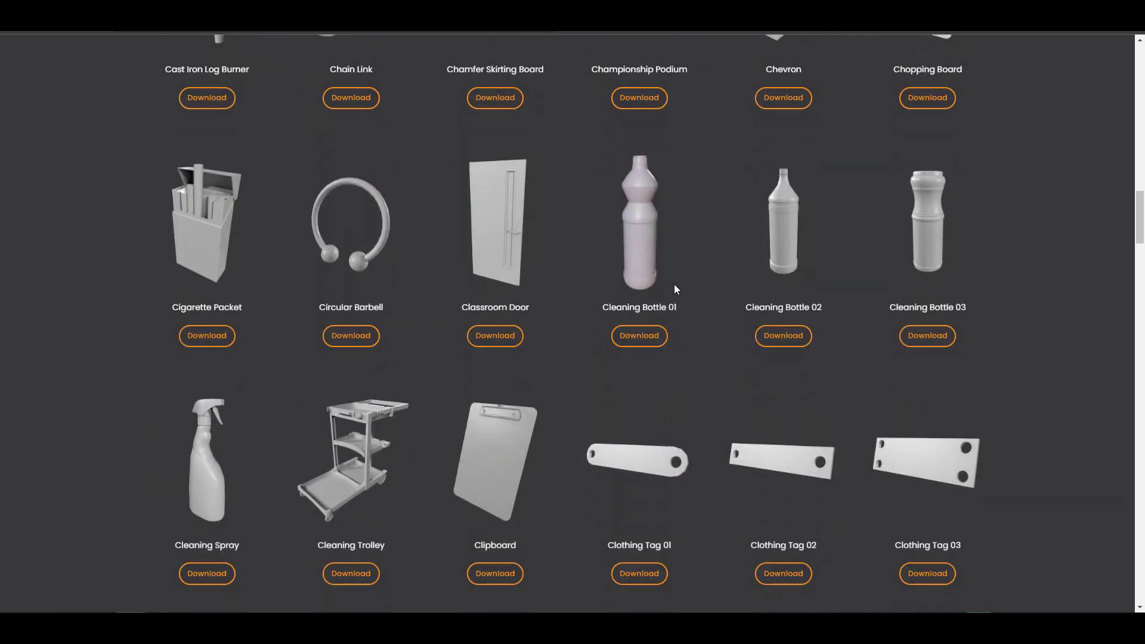
scroll(675, 285, "down", 6)
scroll(683, 293, "down", 8)
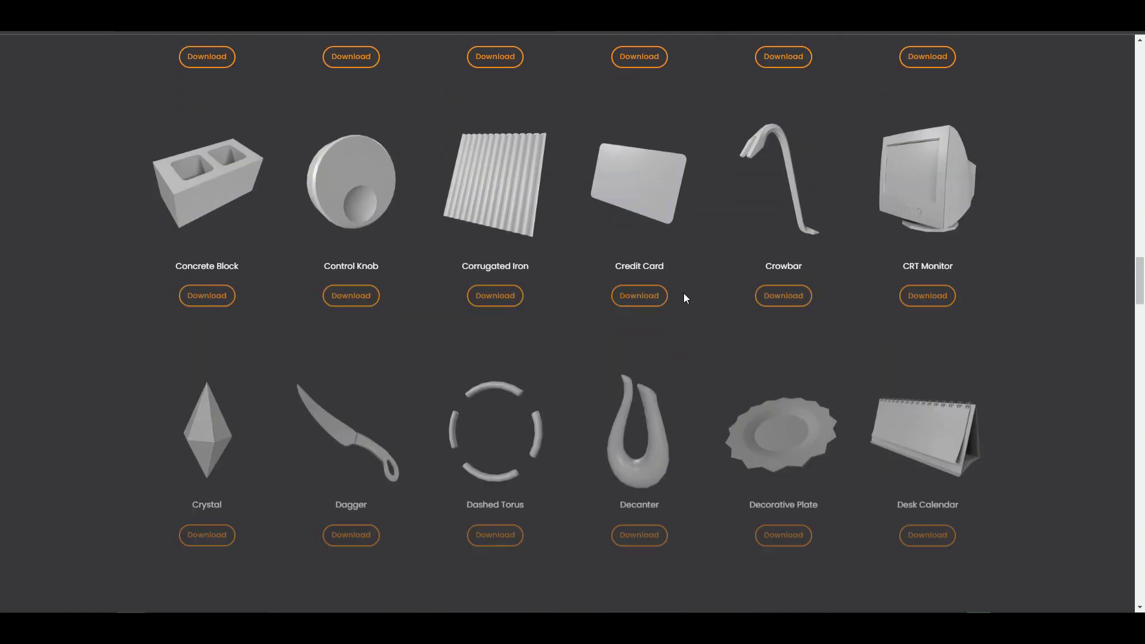
scroll(686, 296, "down", 16)
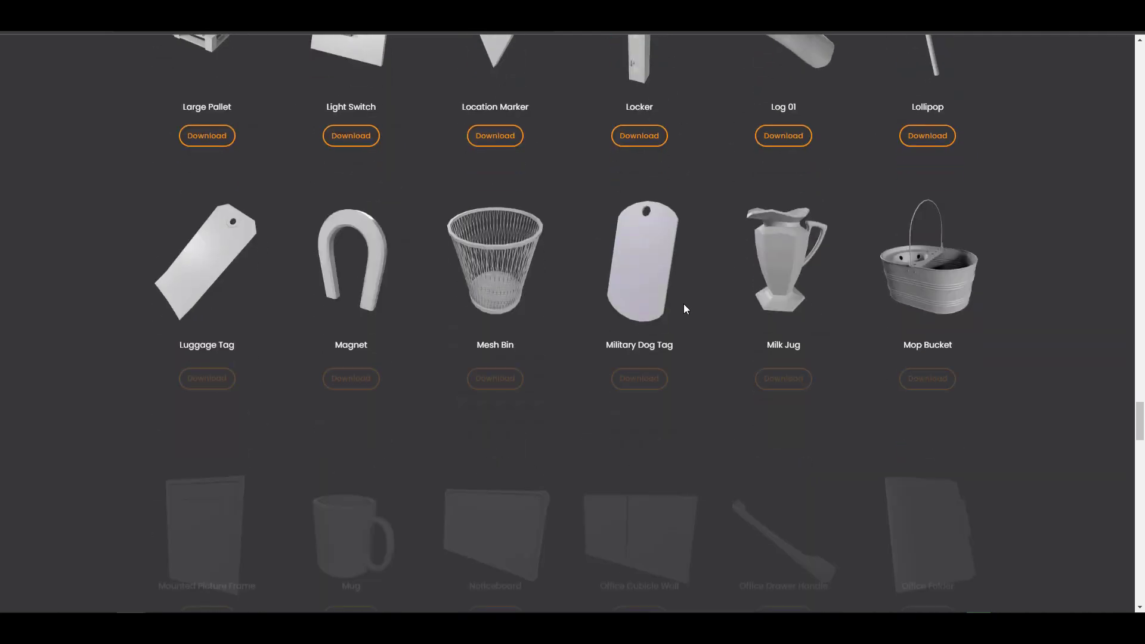
scroll(683, 303, "up", 10)
scroll(683, 303, "down", 20)
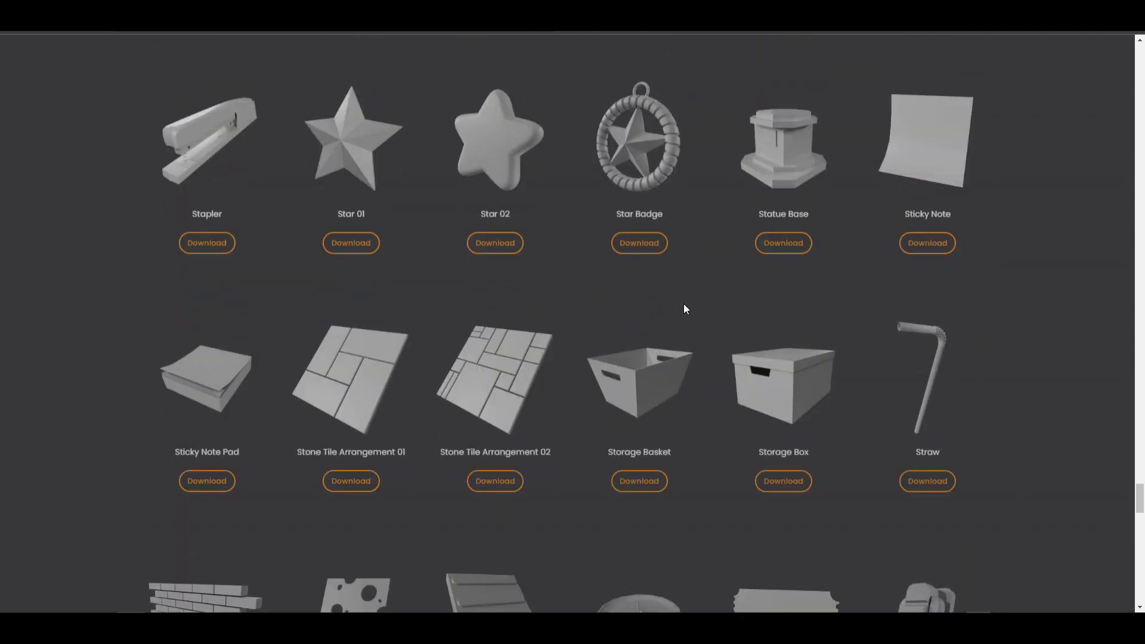
scroll(684, 308, "up", 20)
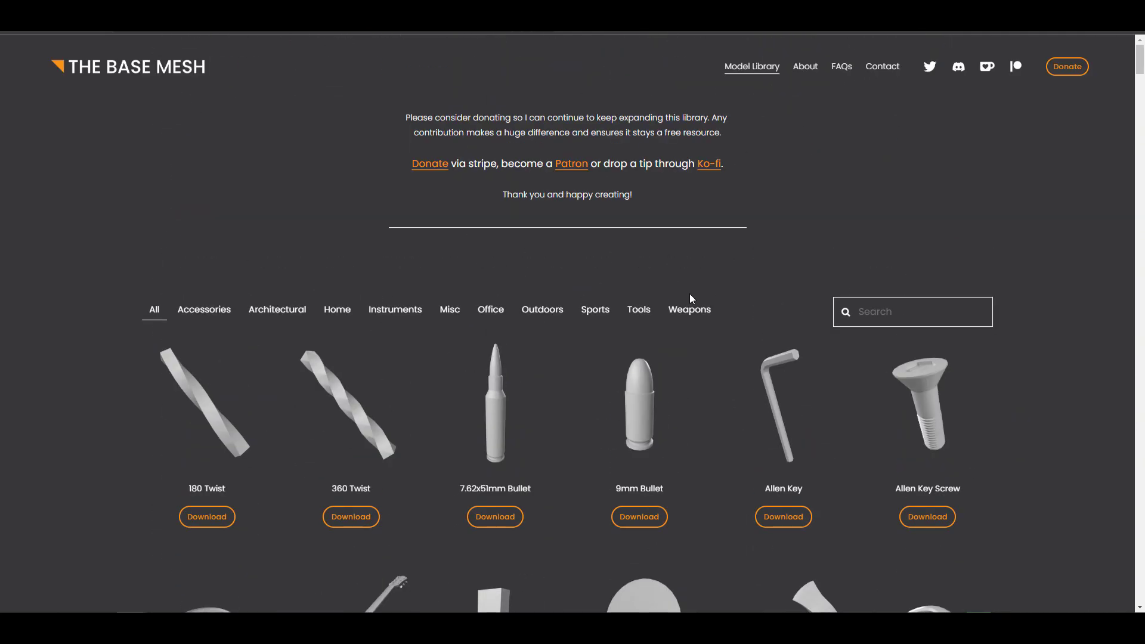
- Filter the library to Accessories and scroll through Ball Closure Ring to Yoga Mat and back up
left_click(209, 315)
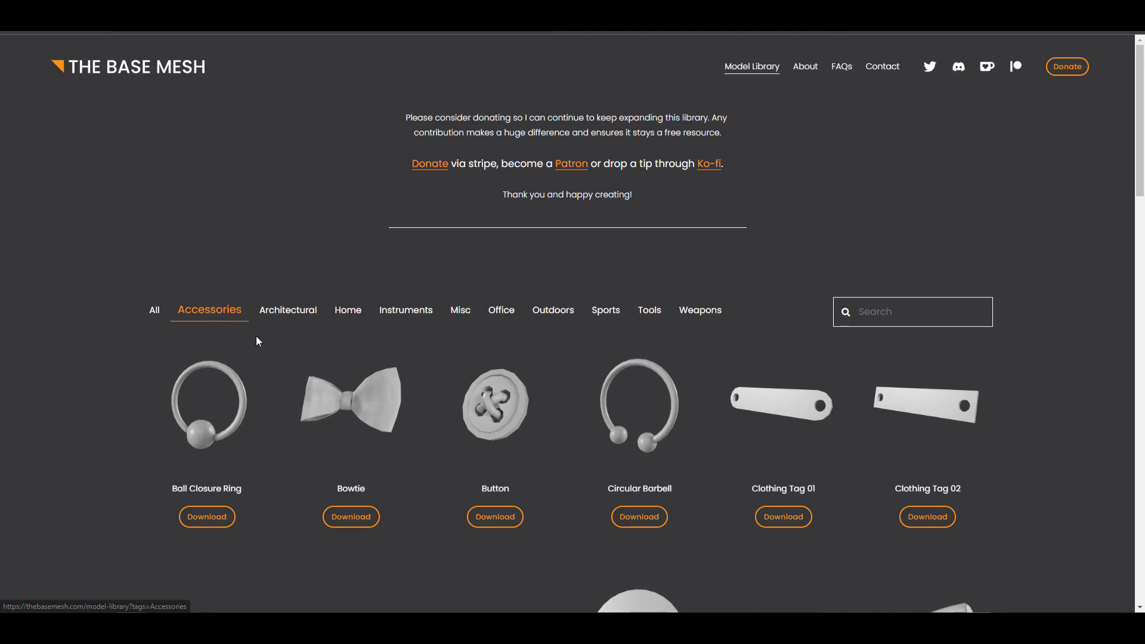
scroll(258, 337, "down", 7)
scroll(421, 294, "down", 6)
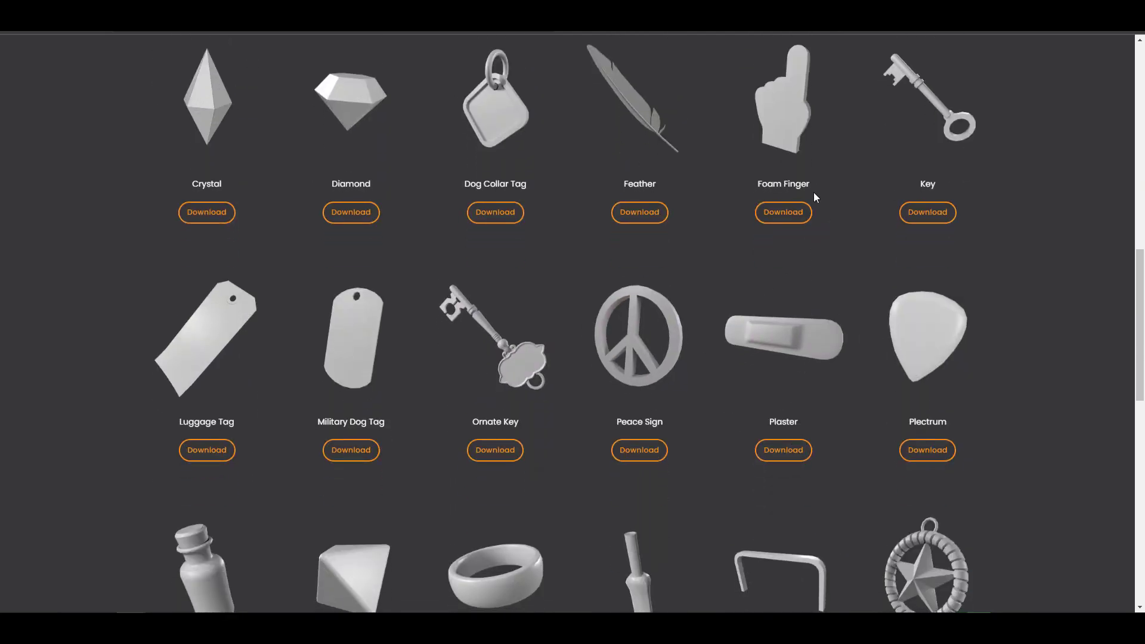
scroll(811, 200, "down", 4)
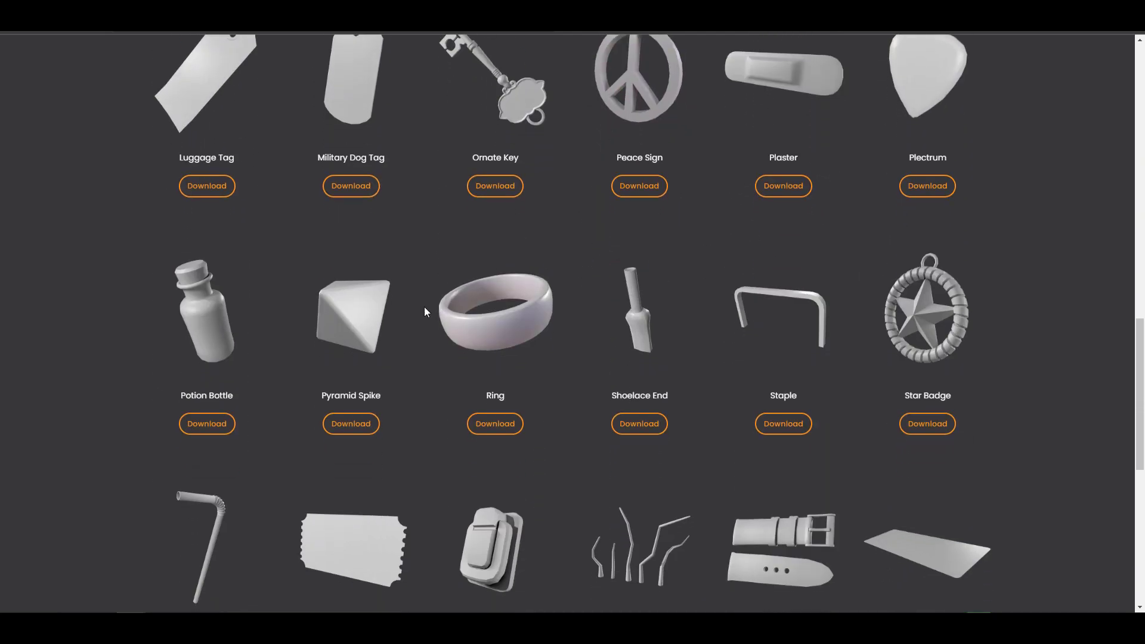
scroll(423, 306, "down", 4)
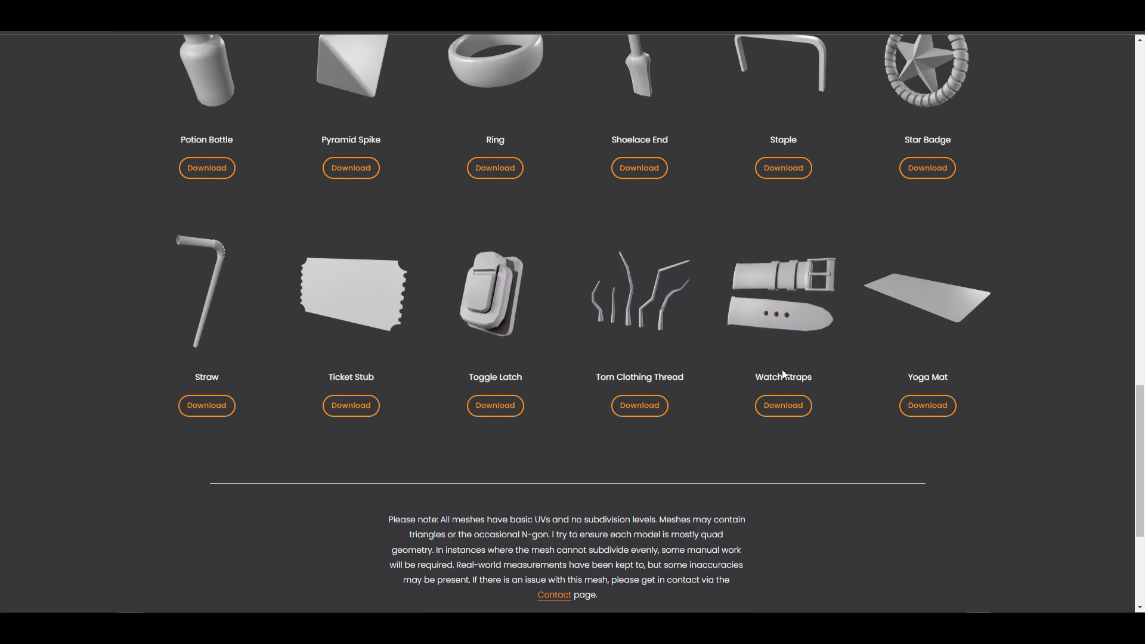
scroll(799, 415, "up", 12)
scroll(424, 346, "up", 4)
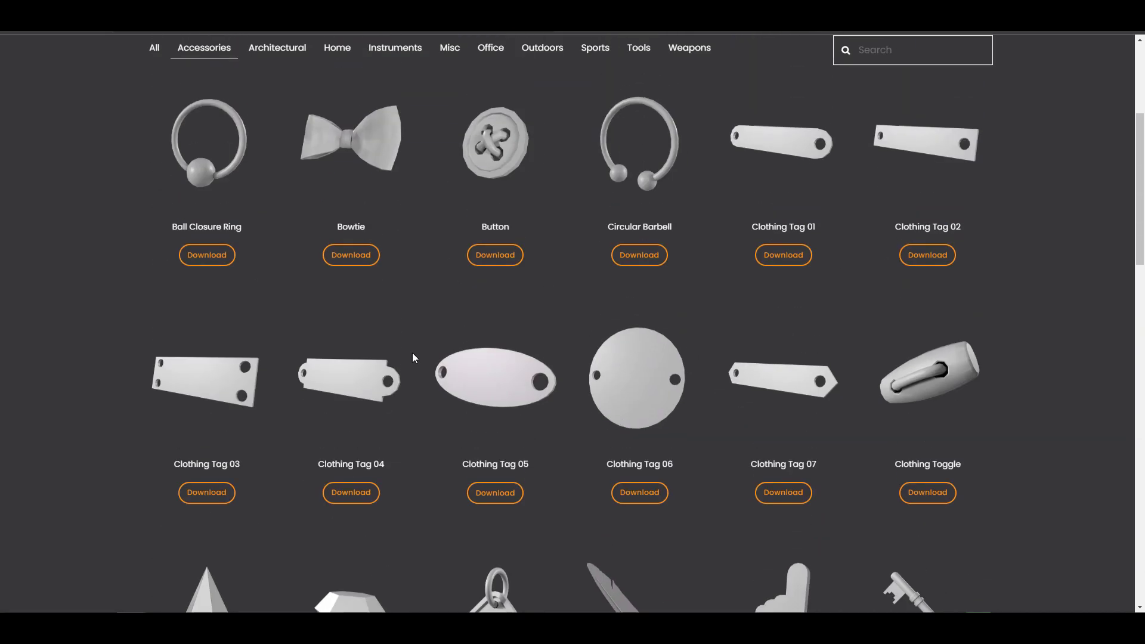
scroll(539, 342, "up", 4)
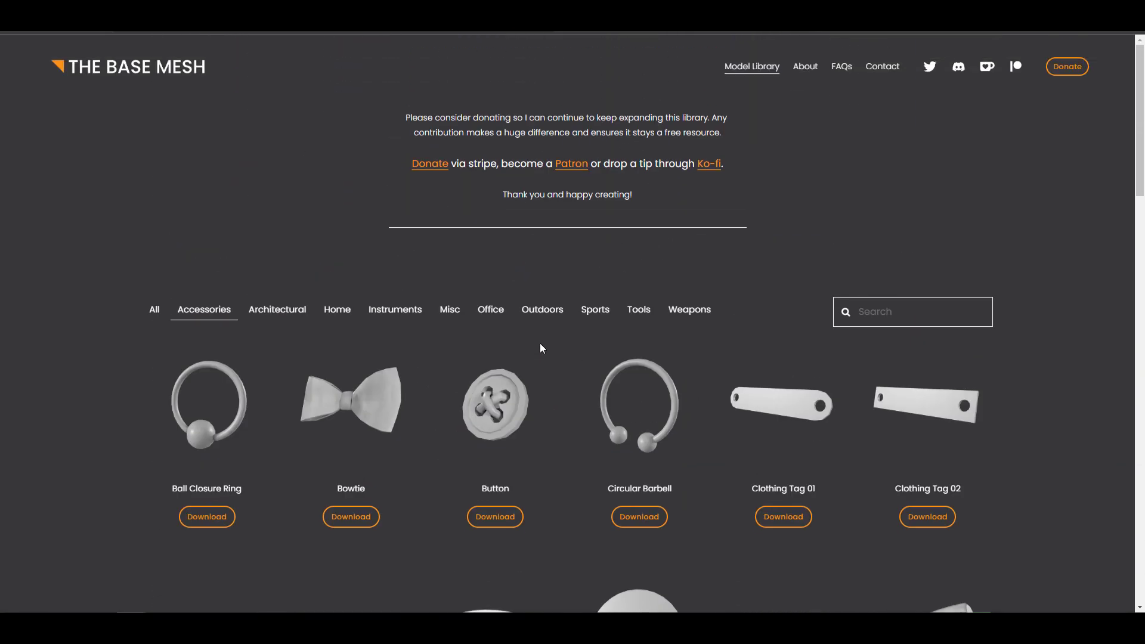
- Browse the Architectural models, then switch to Home and scroll from Acoustic Guitar to Fireplace Tongs
left_click(283, 312)
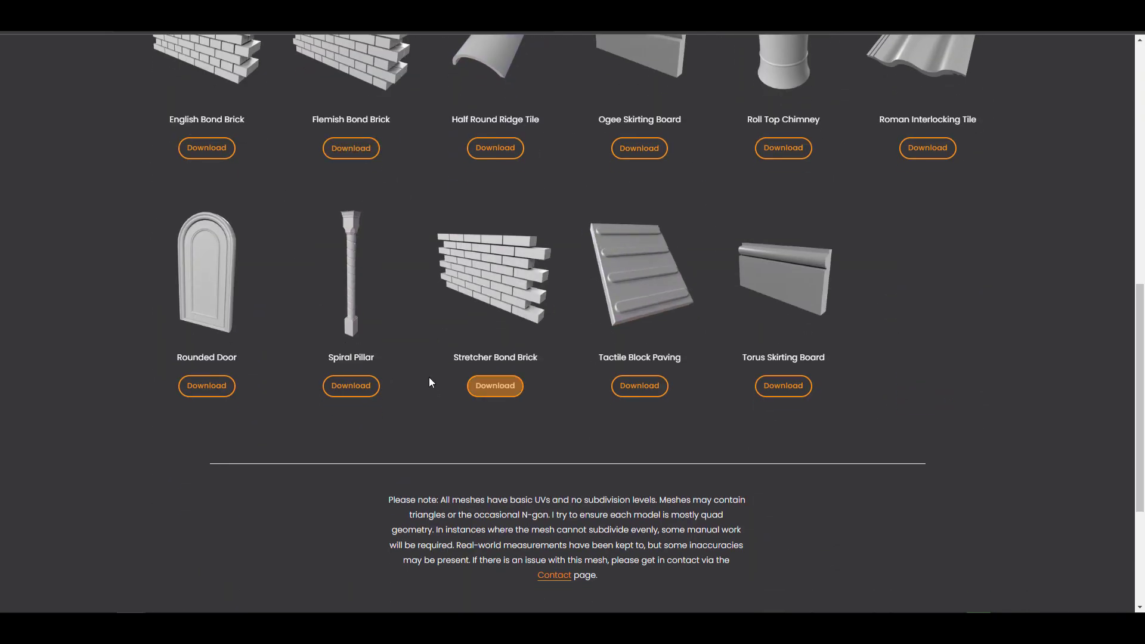
scroll(767, 418, "up", 8)
scroll(960, 455, "down", 3)
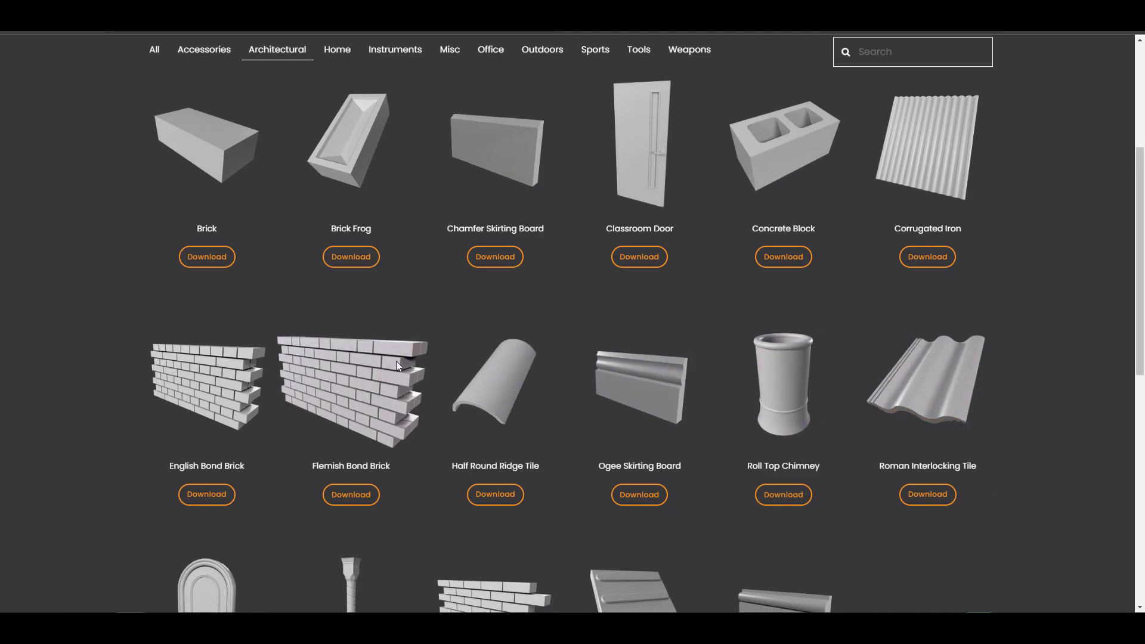
scroll(332, 248, "up", 5)
left_click(341, 306)
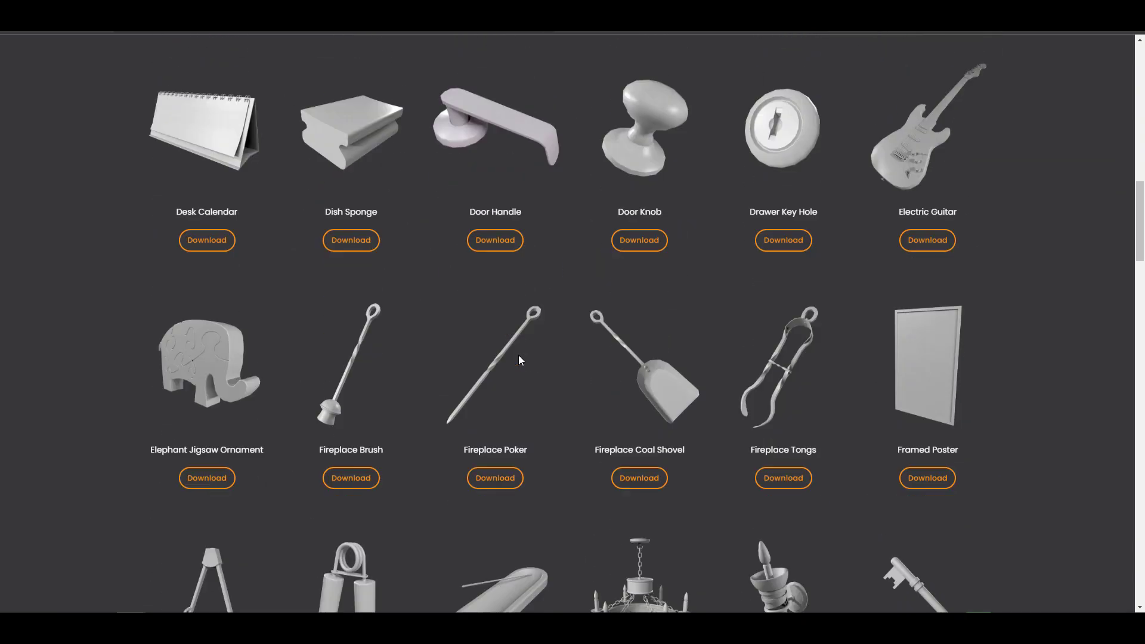
scroll(525, 349, "down", 20)
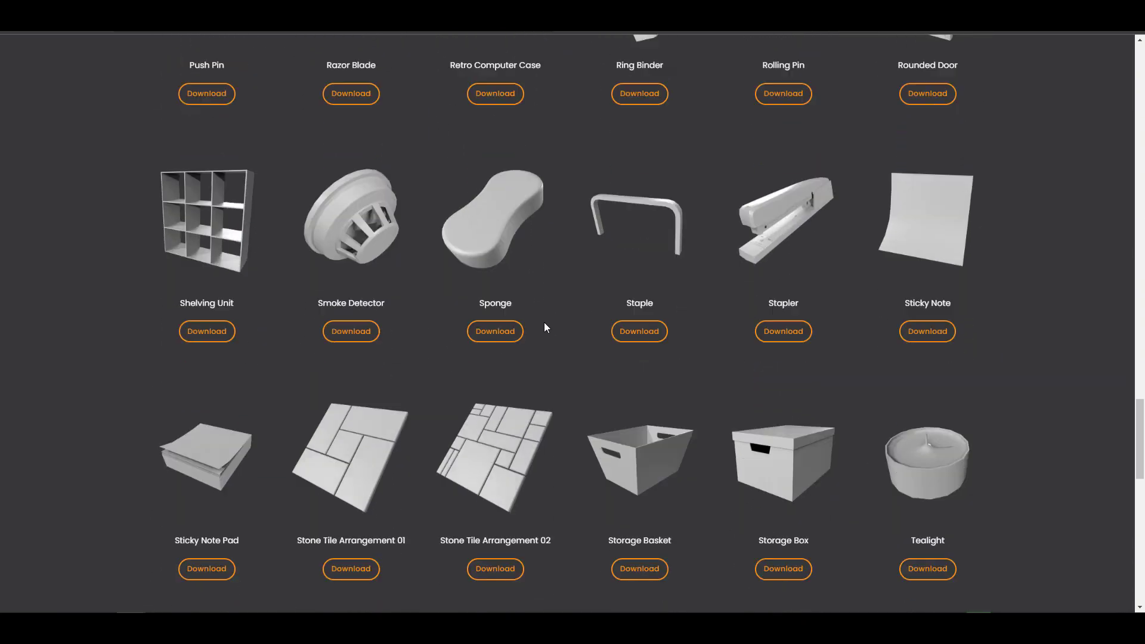
- Cycle through the Instruments, Misc, Office, Outdoors and Tools category filters
scroll(545, 323, "up", 20)
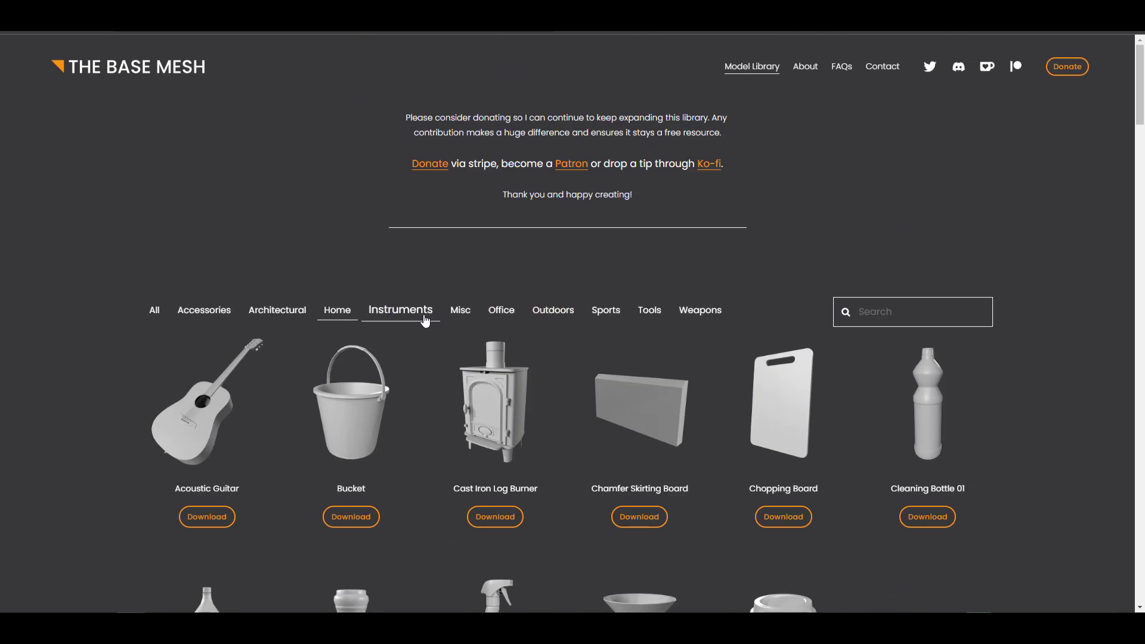
left_click(422, 314)
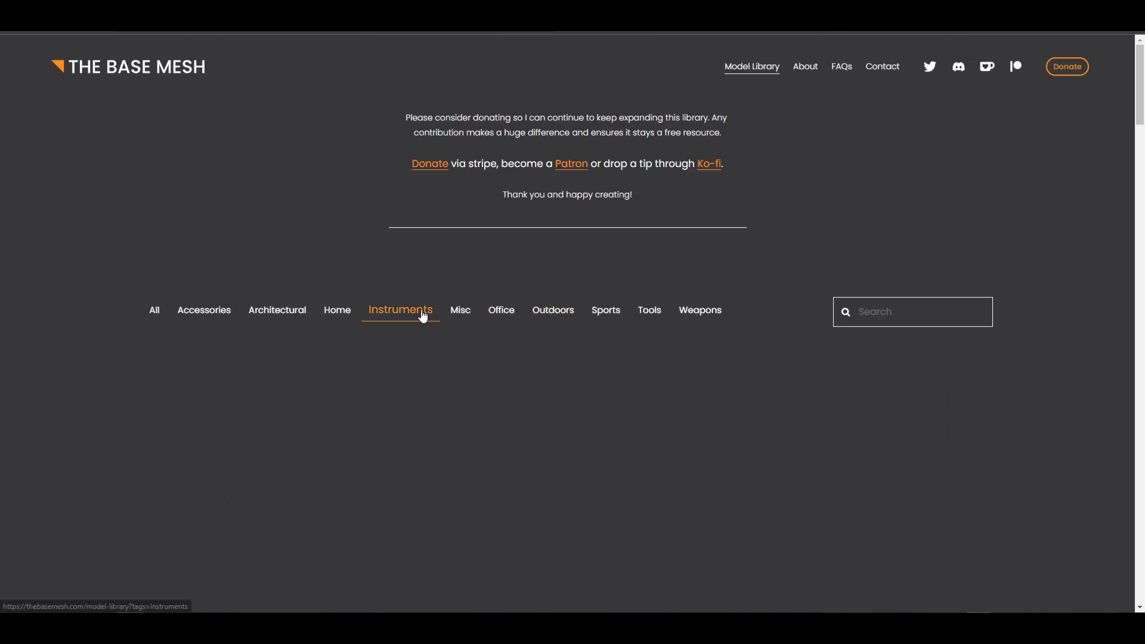
left_click(453, 316)
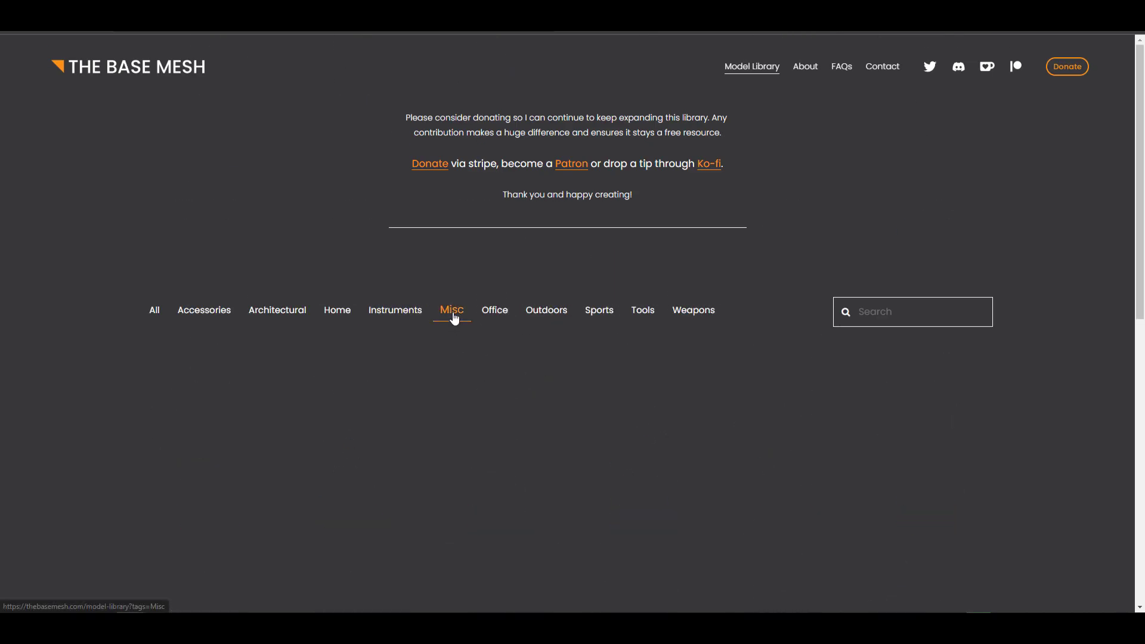
left_click(486, 316)
left_click(539, 311)
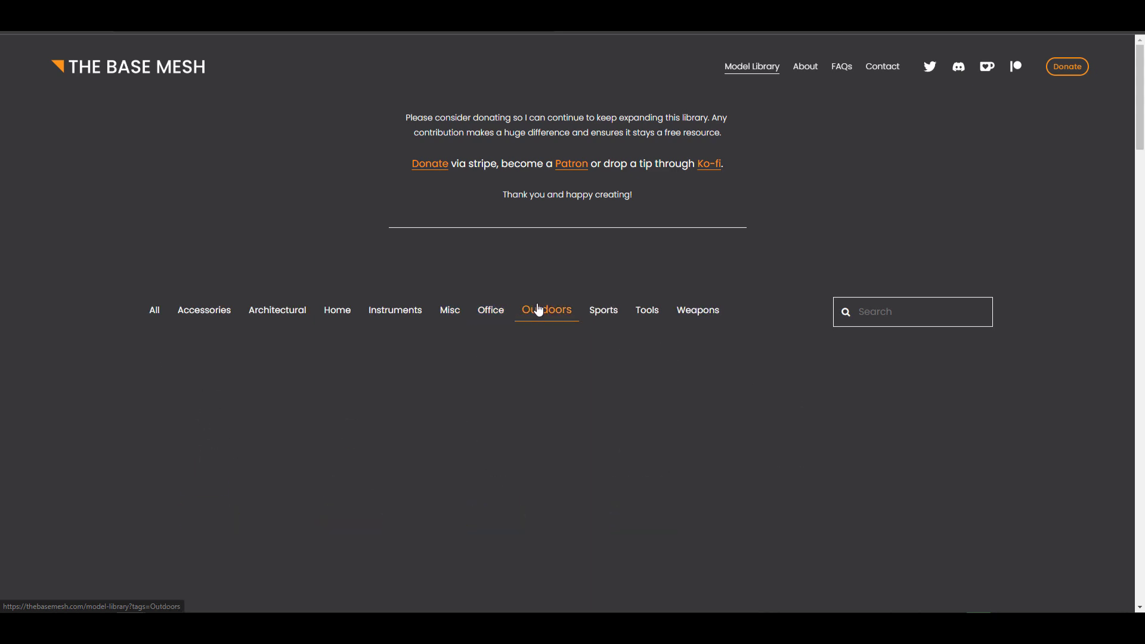
left_click(647, 310)
- Filter to Weapons and scroll through its models and back to the top
left_click(692, 310)
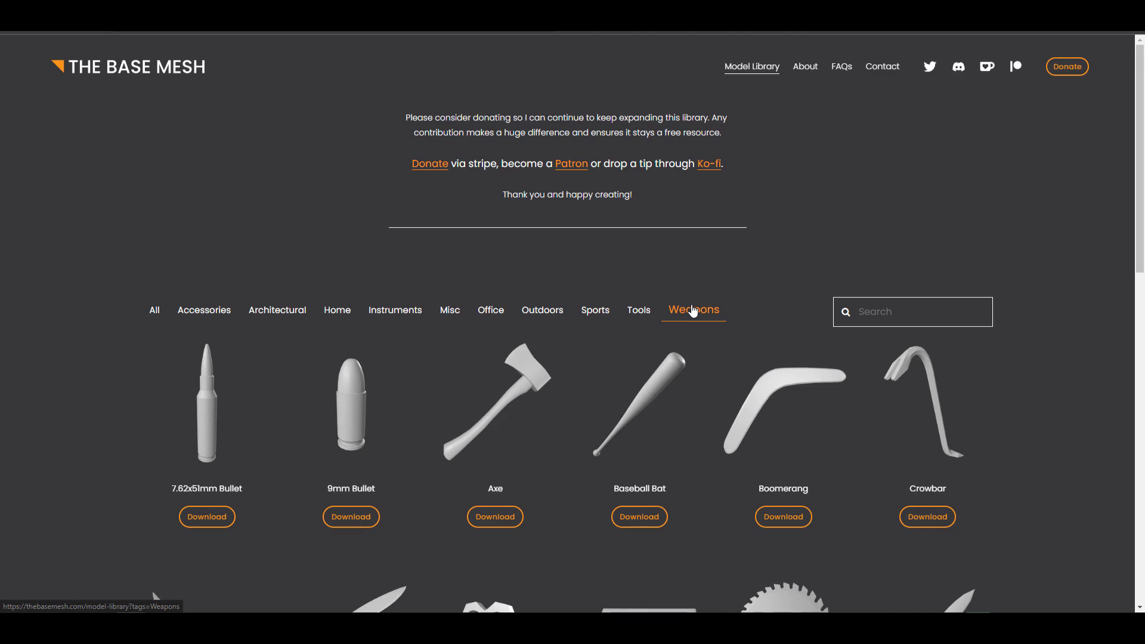
scroll(649, 317, "down", 10)
scroll(650, 318, "up", 10)
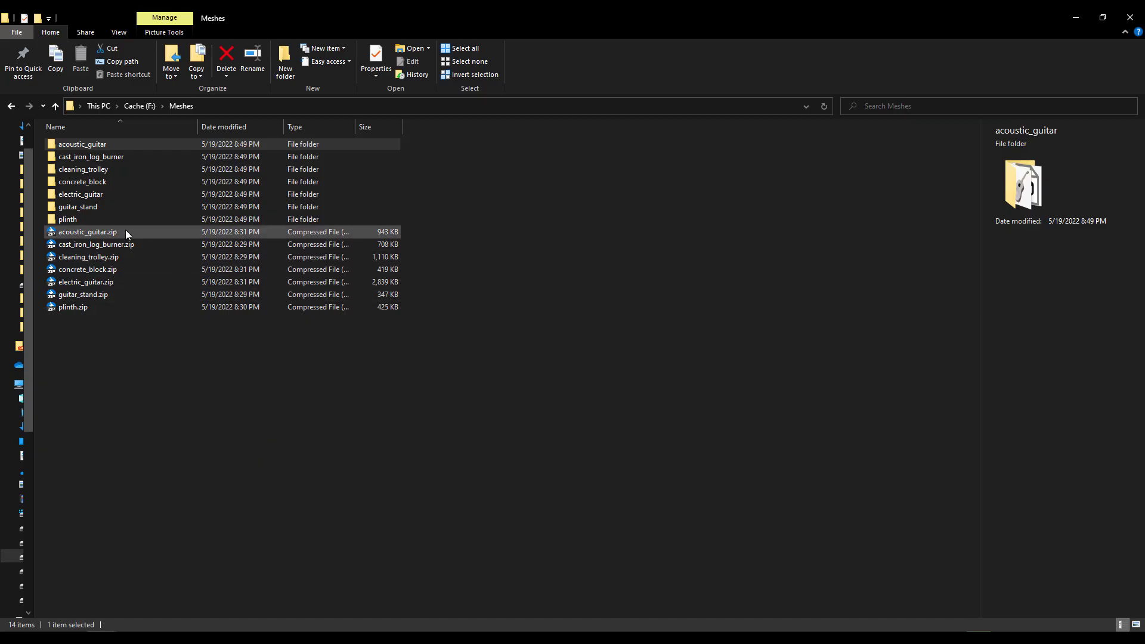
double_click(126, 231)
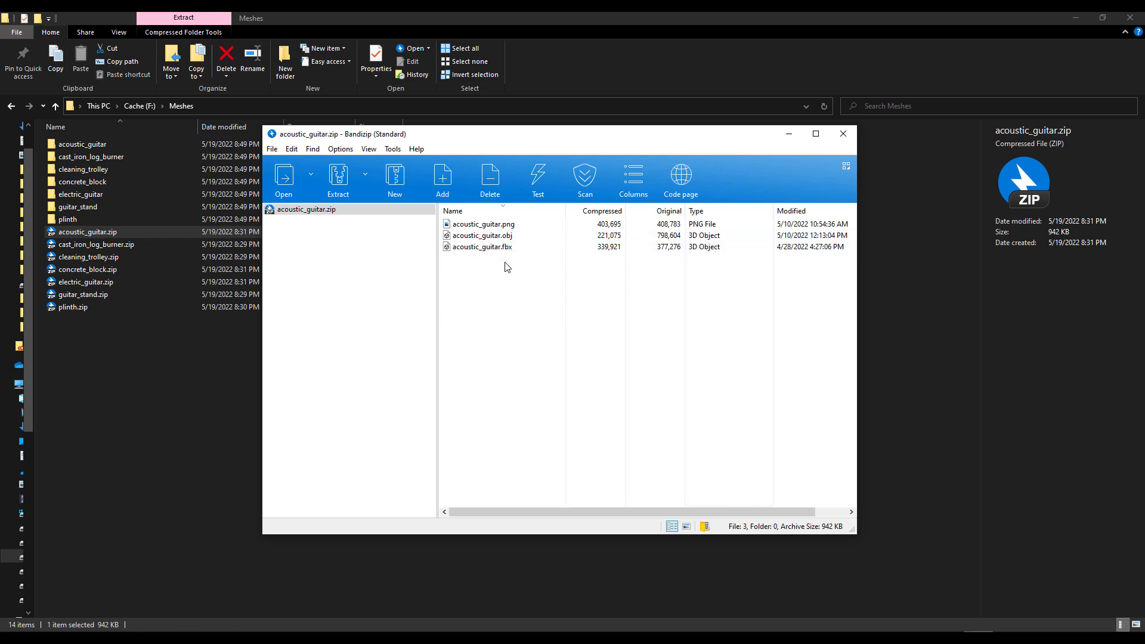
left_click(484, 224)
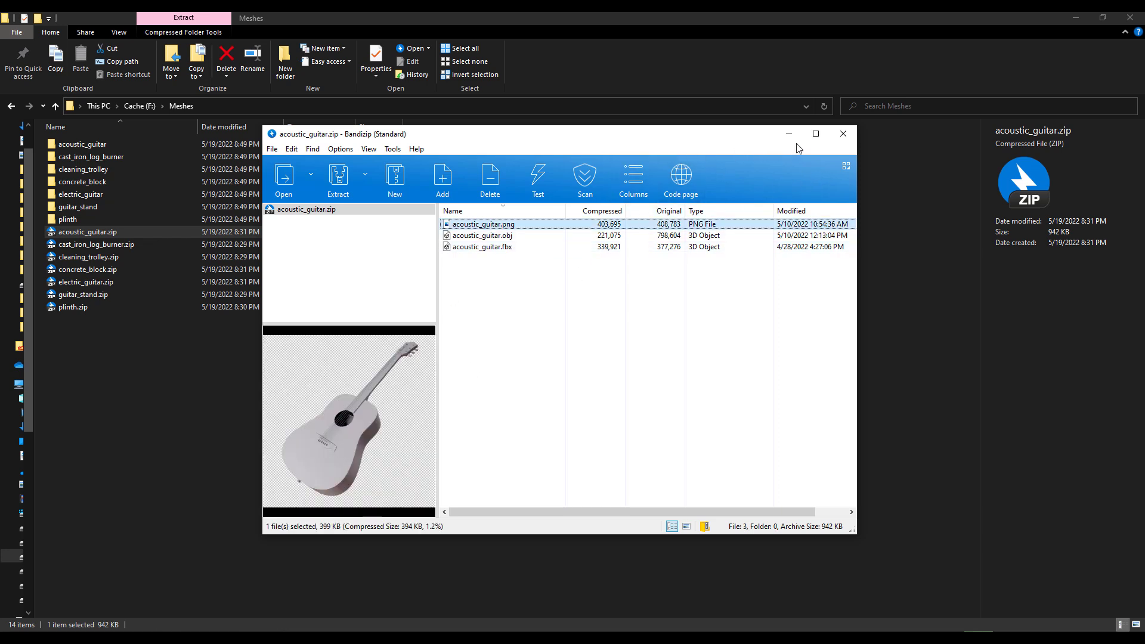
left_click(842, 134)
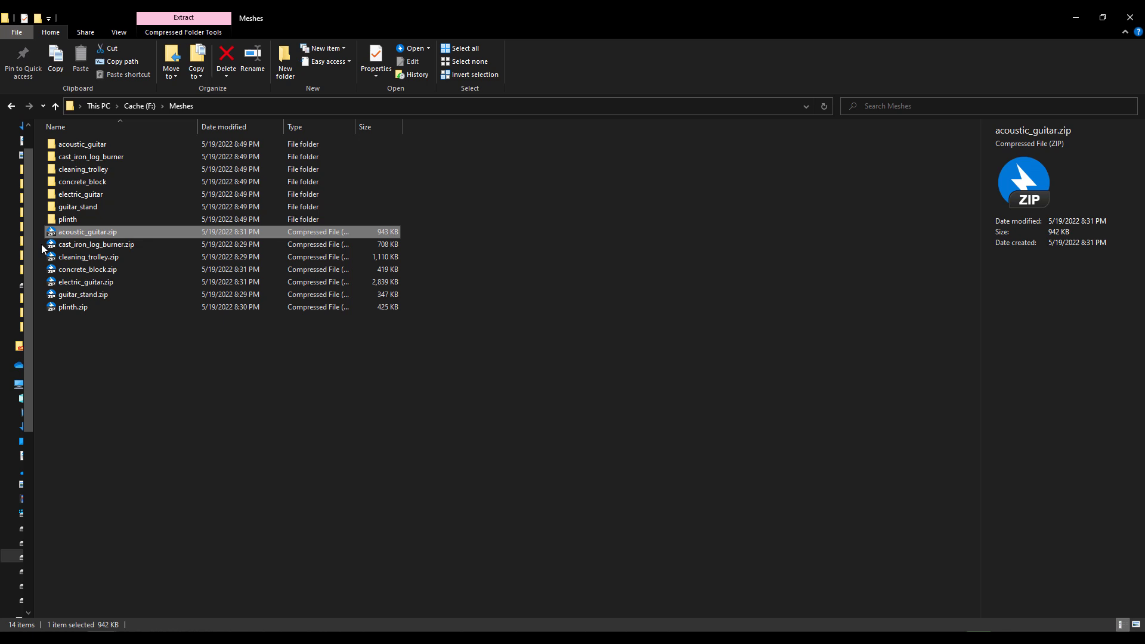
- Import acoustic_guitar.fbx from the acoustic_guitar folder as an FBX file
double_click(87, 148)
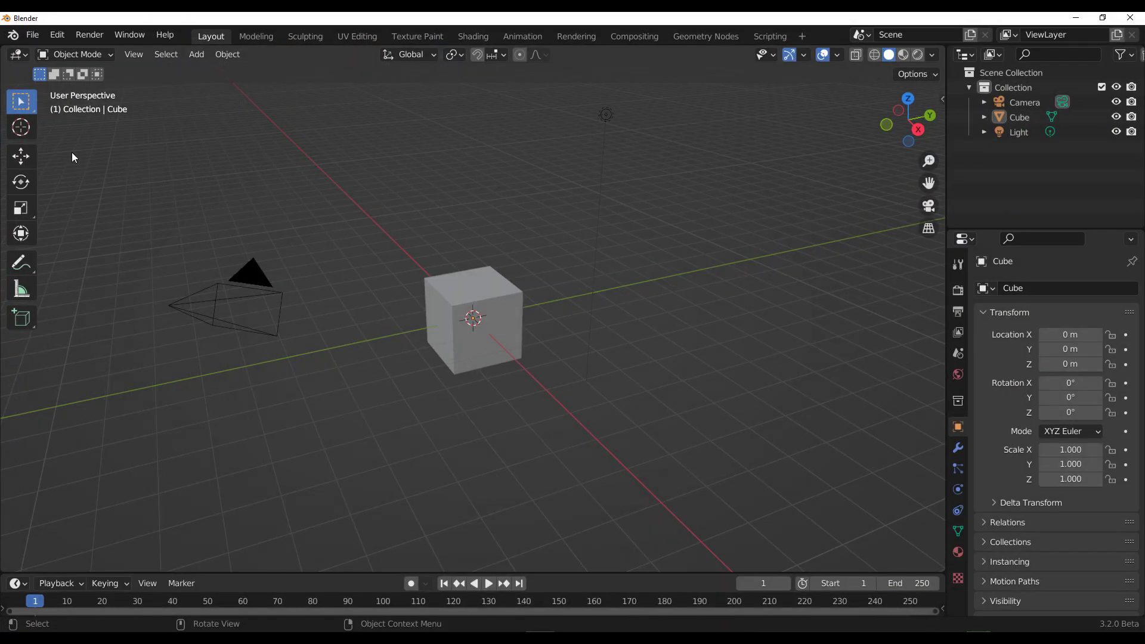
left_click(32, 34)
mouse_move(114, 233)
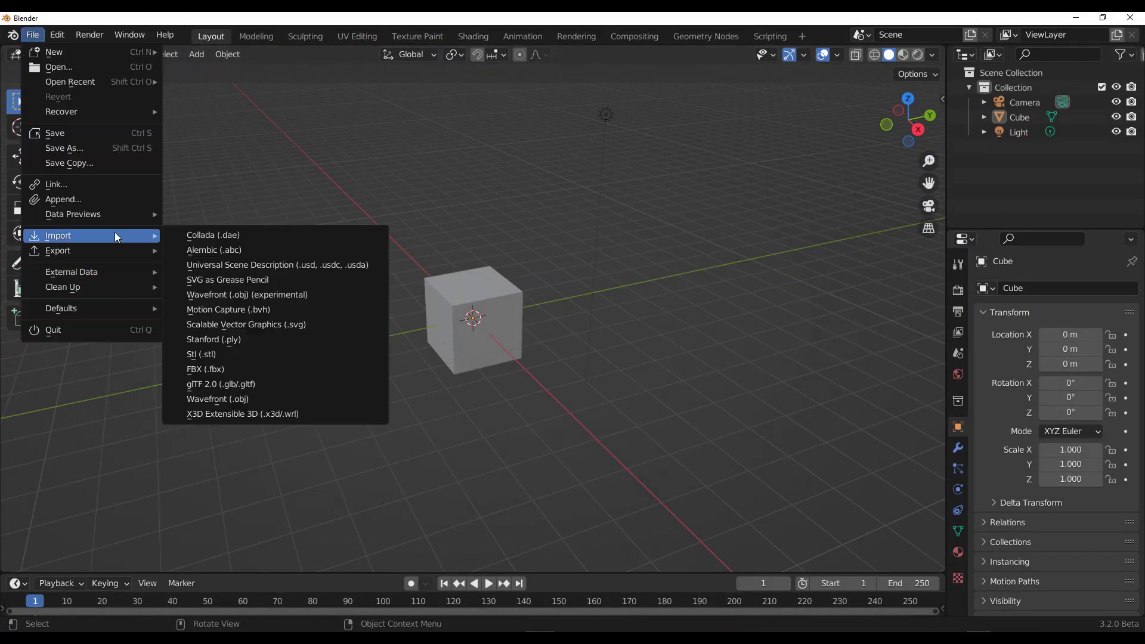
left_click(256, 369)
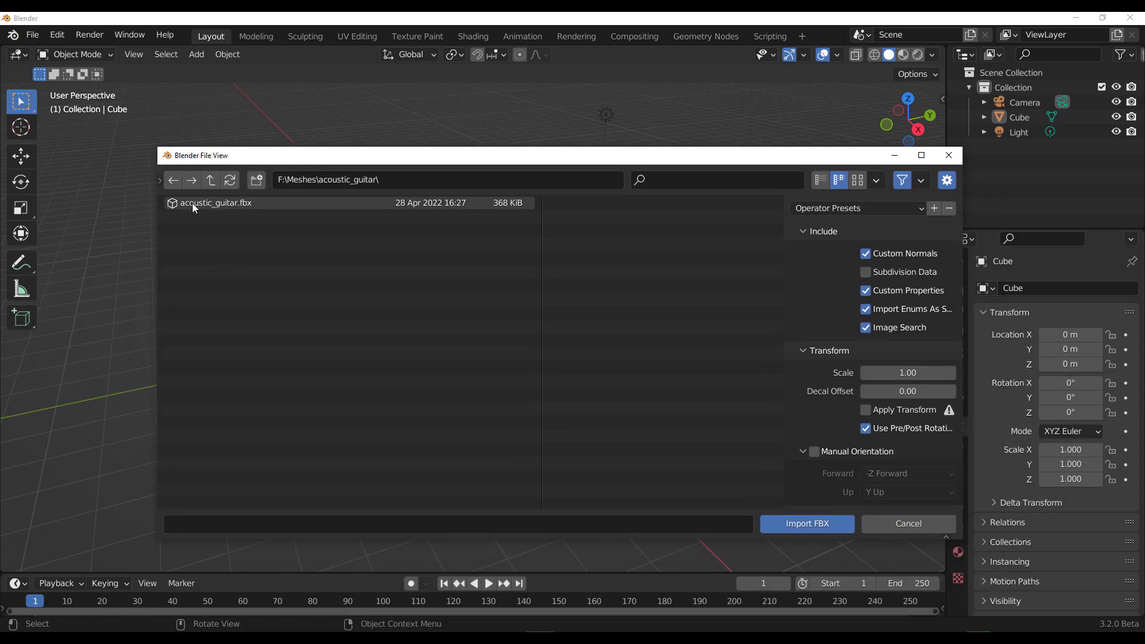
left_click(191, 203)
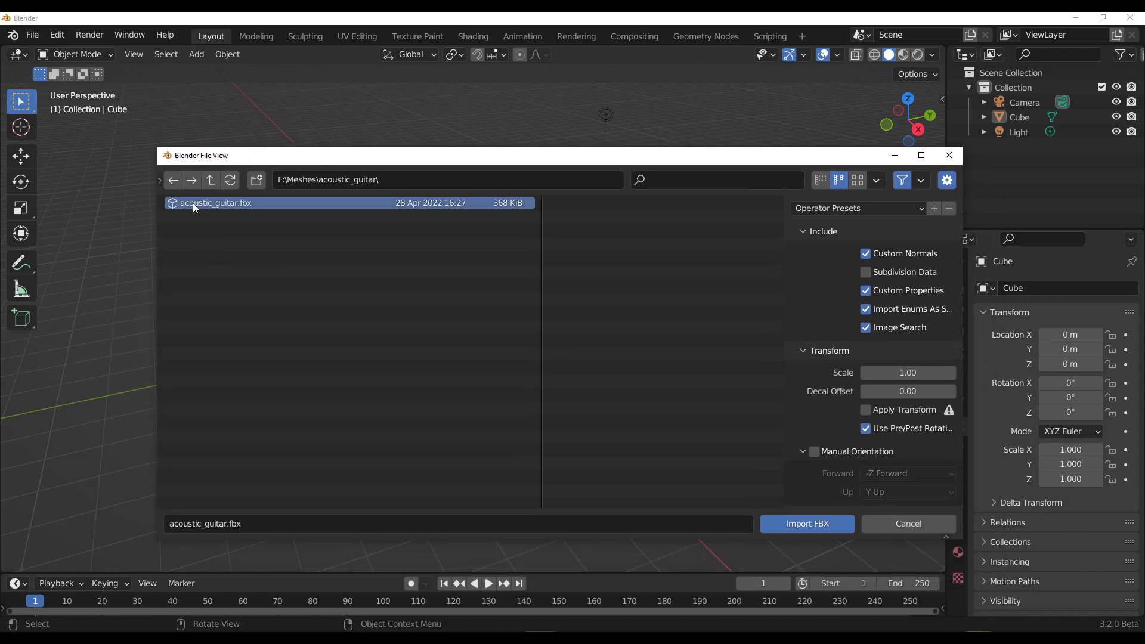
left_click(807, 524)
- Delete the default Cube, leaving the guitar, camera and light, and view the guitar from above
middle_click_drag(641, 398, 587, 344)
scroll(602, 334, "up", 5)
left_click(585, 285)
key("Delete")
scroll(467, 258, "up", 10)
middle_click_drag(524, 242, 597, 394)
scroll(597, 396, "down", 10)
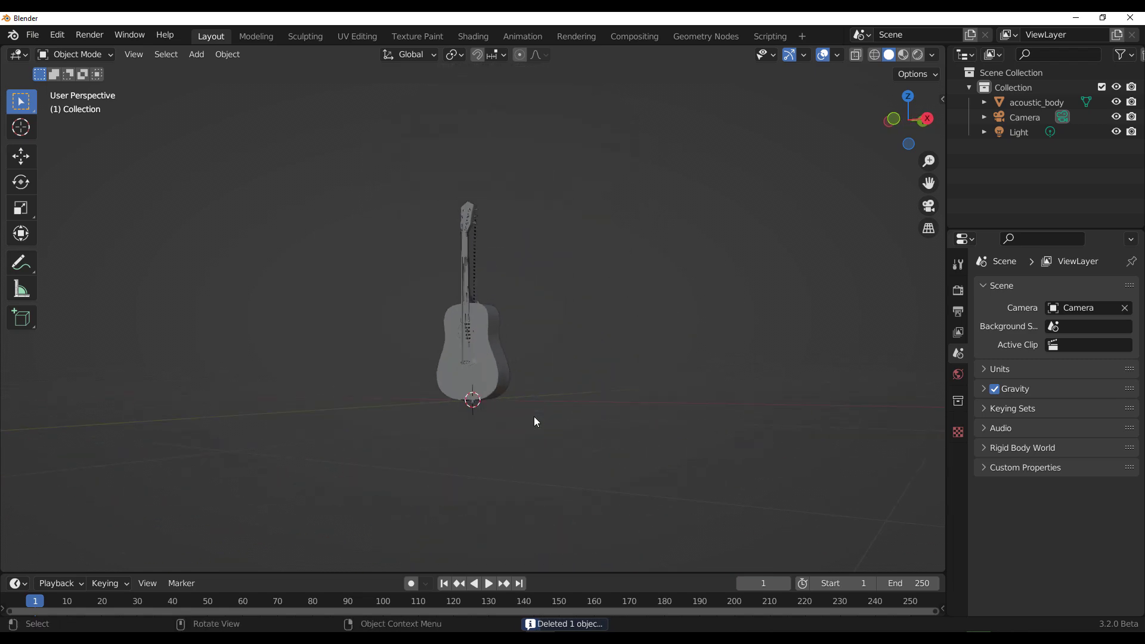
mouse_move(531, 412)
middle_mouse_down()
mouse_move(445, 426)
mouse_move(536, 416)
middle_mouse_up()
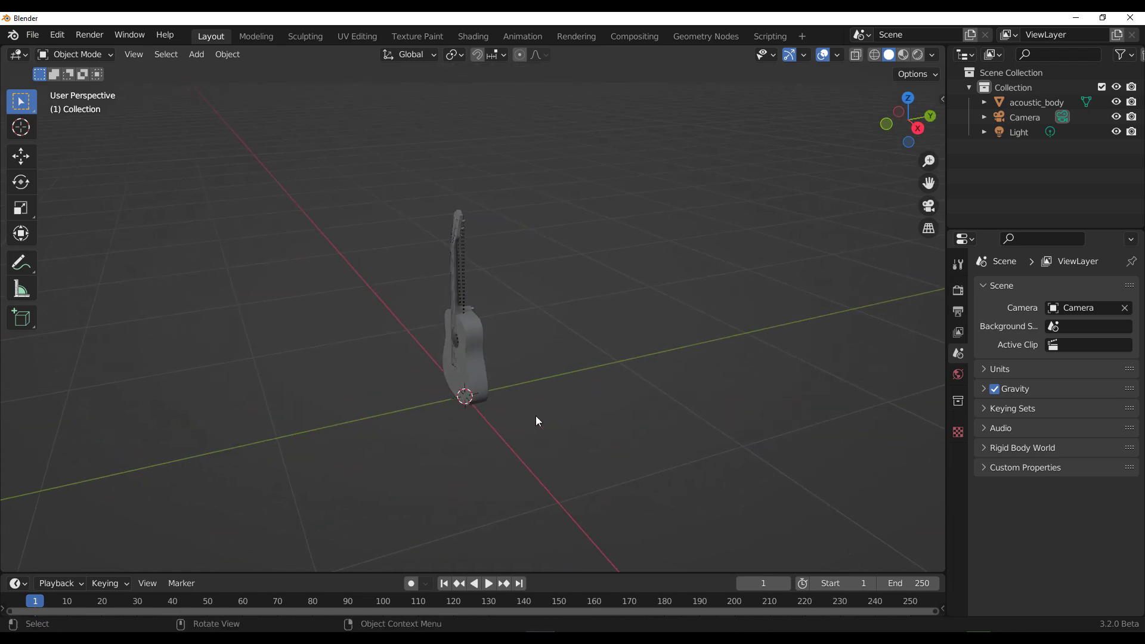
- Import guitar_stand.obj from F:\Meshes\guitar_stand as a Wavefront OBJ, adding center and leg objects
left_click(33, 37)
mouse_move(105, 241)
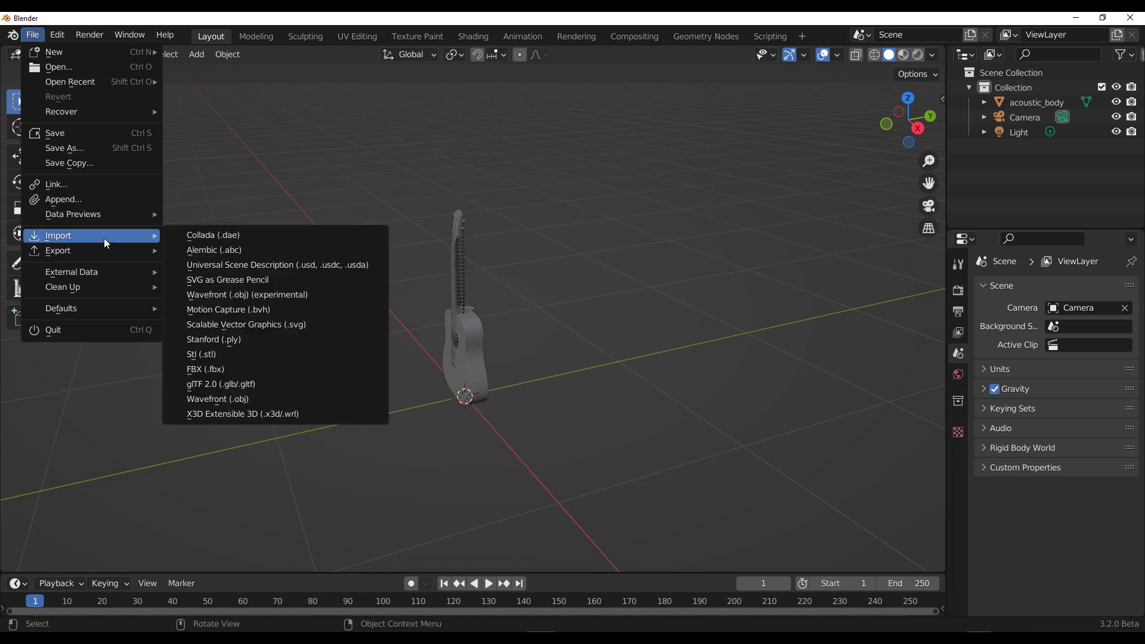
left_click(260, 395)
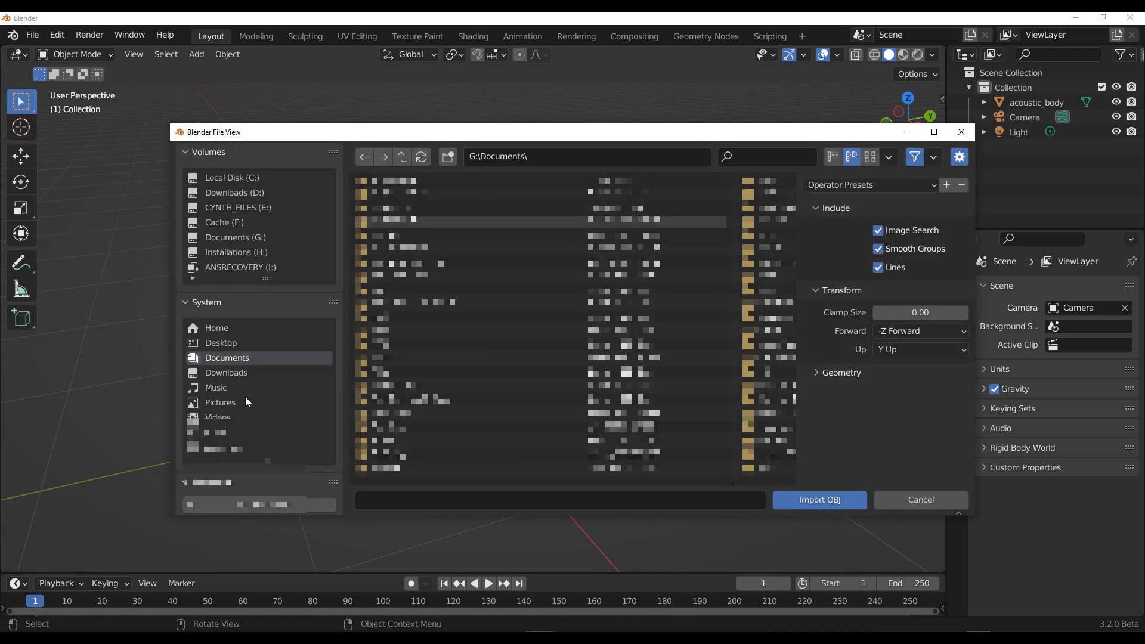
scroll(247, 392, "down", 5)
left_click(239, 437)
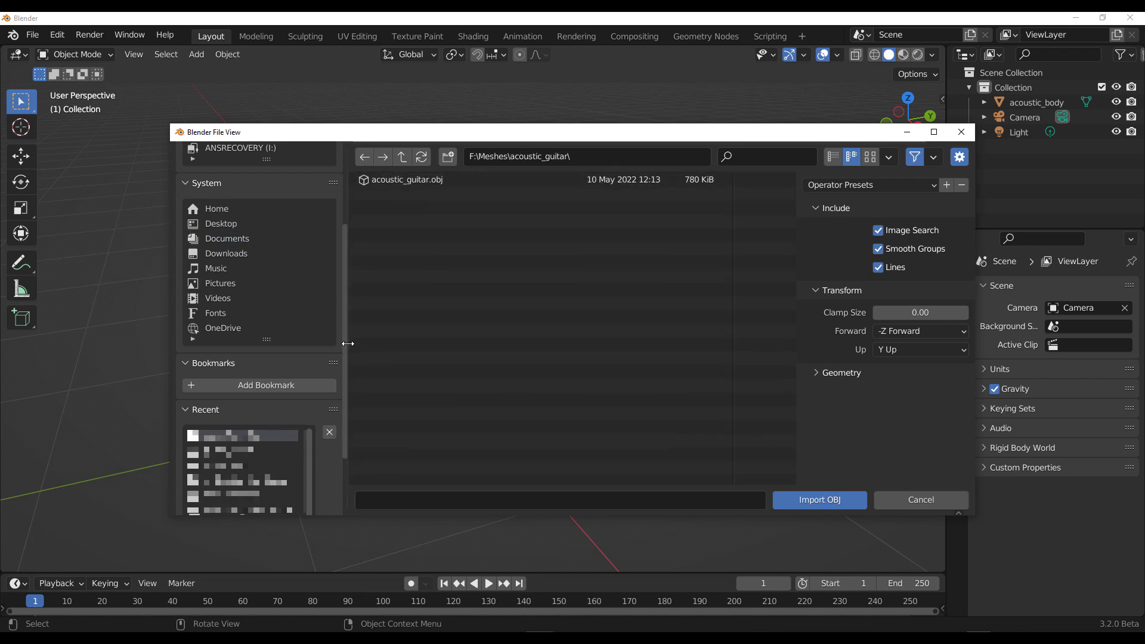
left_click(402, 157)
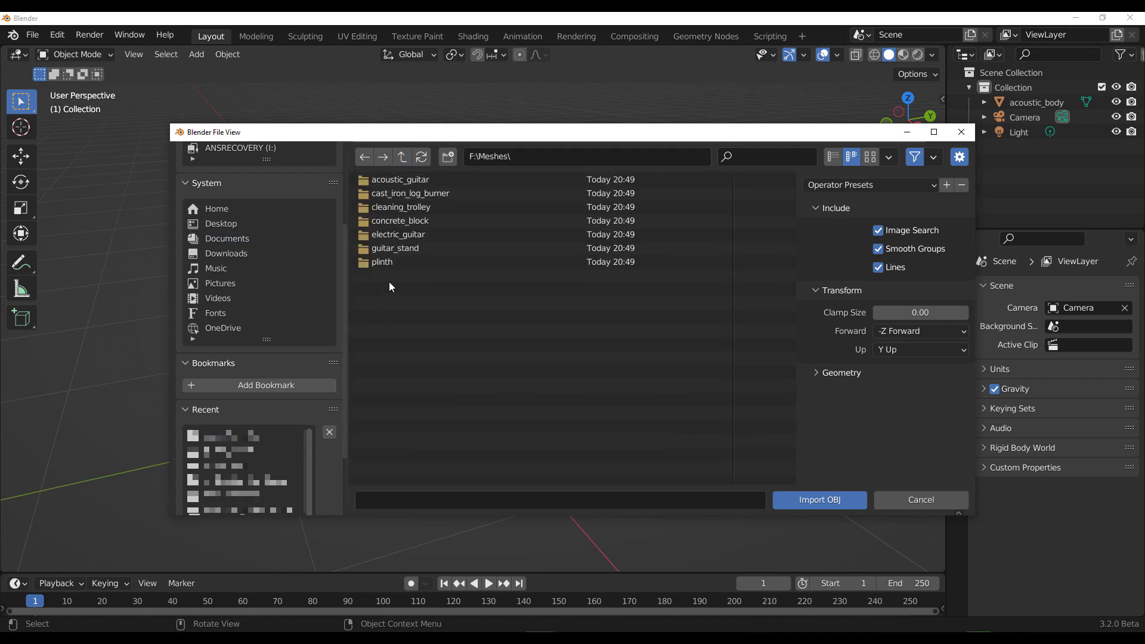
double_click(419, 247)
left_click(399, 181)
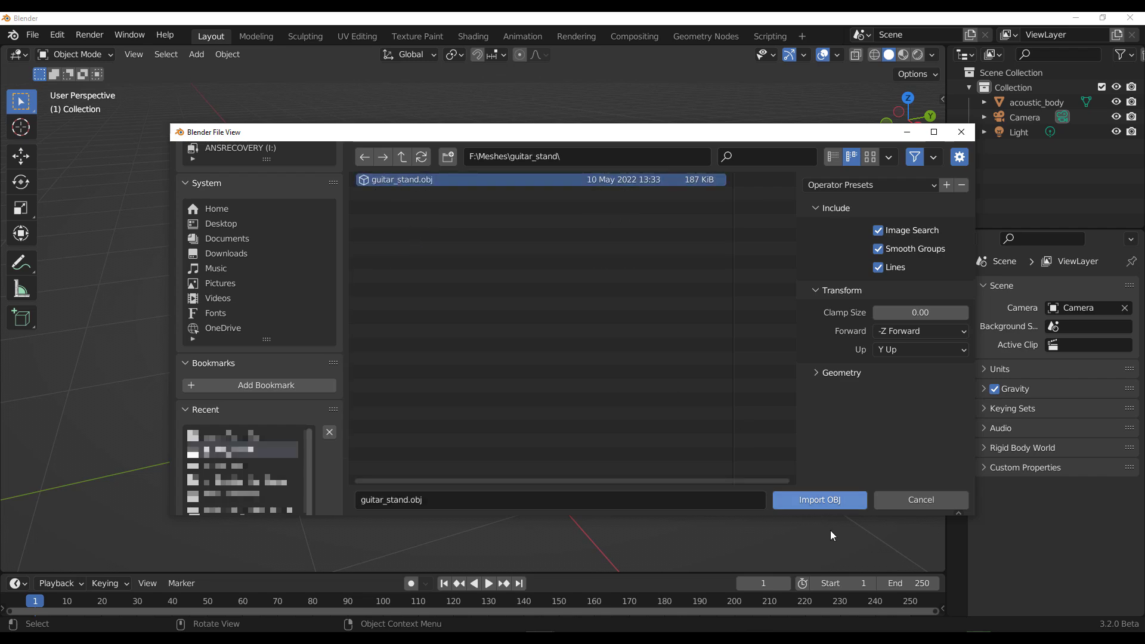
left_click(818, 504)
- Move acoustic_body onto the stand and rotate it back -15.2° to lean against it
scroll(432, 374, "up", 5)
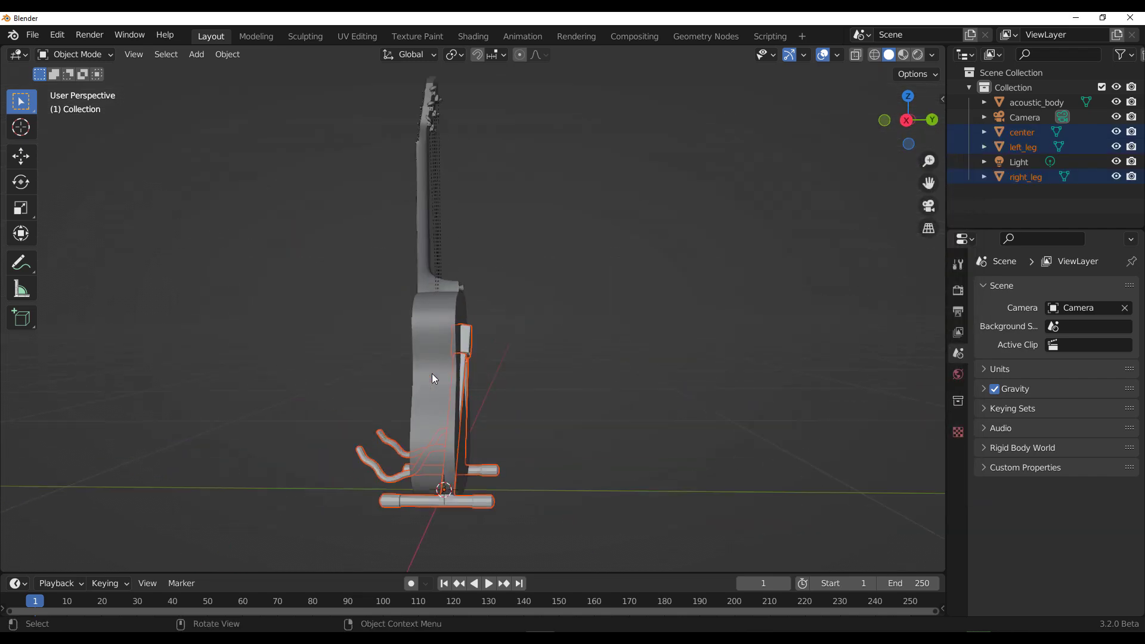
middle_click_drag(438, 378, 510, 352)
left_click(488, 303)
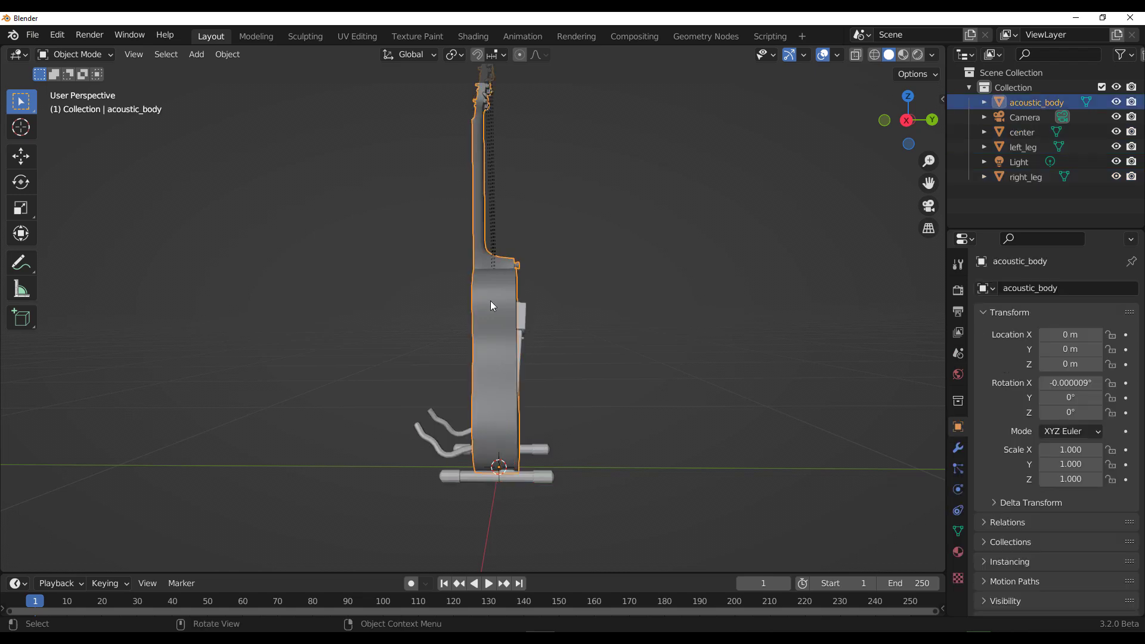
key("g")
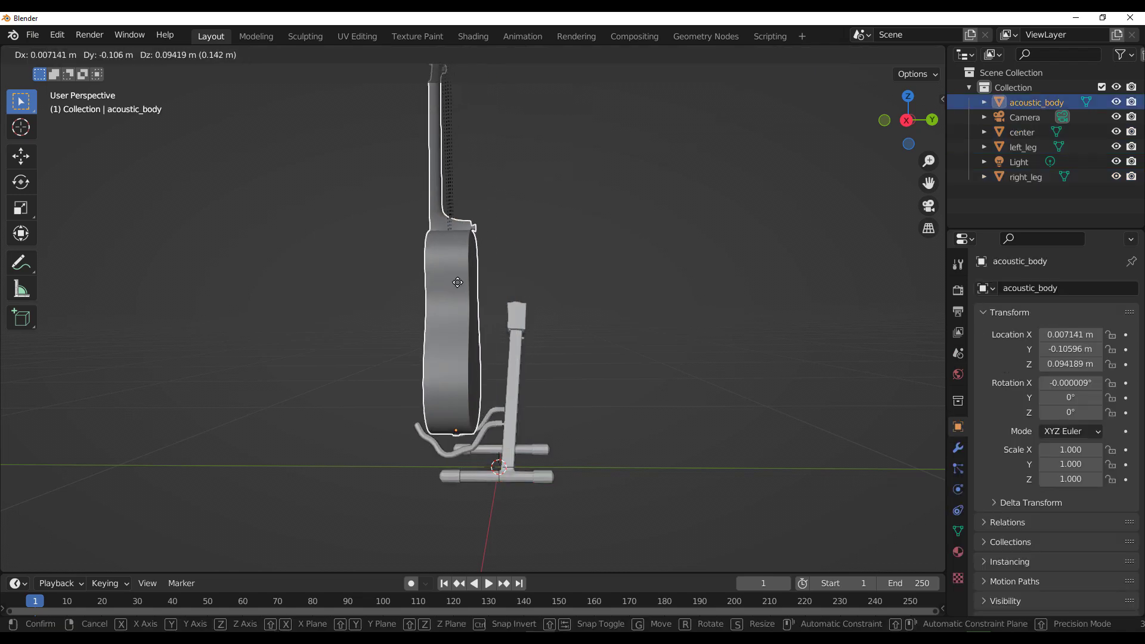
left_click(457, 290)
key("r")
left_click(564, 333)
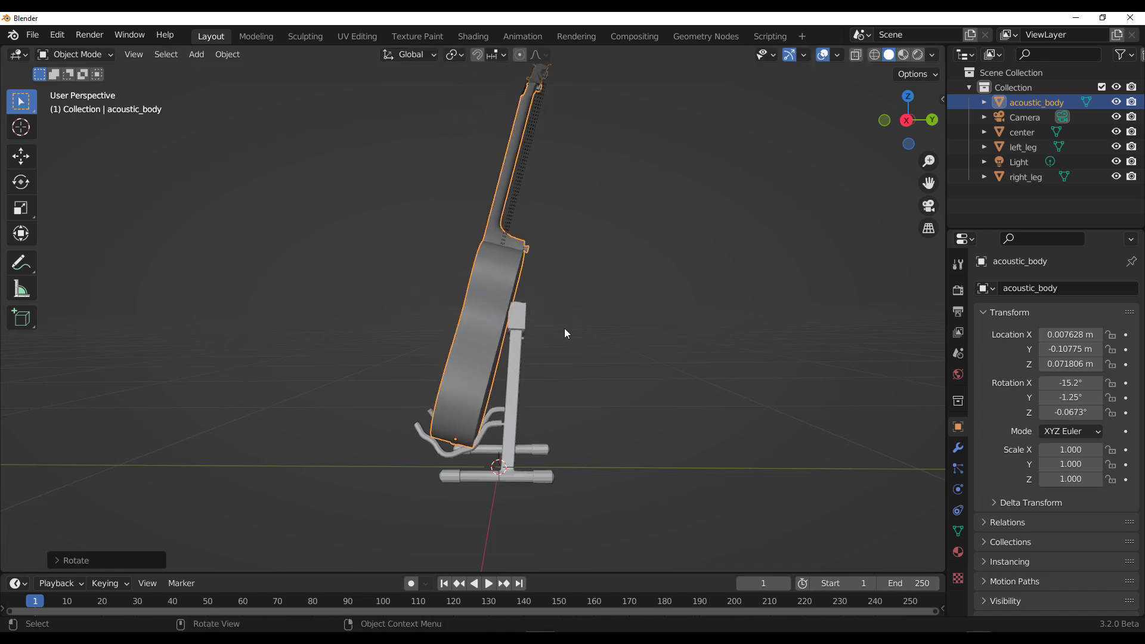
scroll(651, 385, "down", 4)
middle_click_drag(564, 333, 524, 304)
left_click(536, 334)
key("shift+a")
- Add a Plane beneath the guitar and scale it up to about 1.289
mouse_move(538, 327)
left_click(579, 328)
key("s")
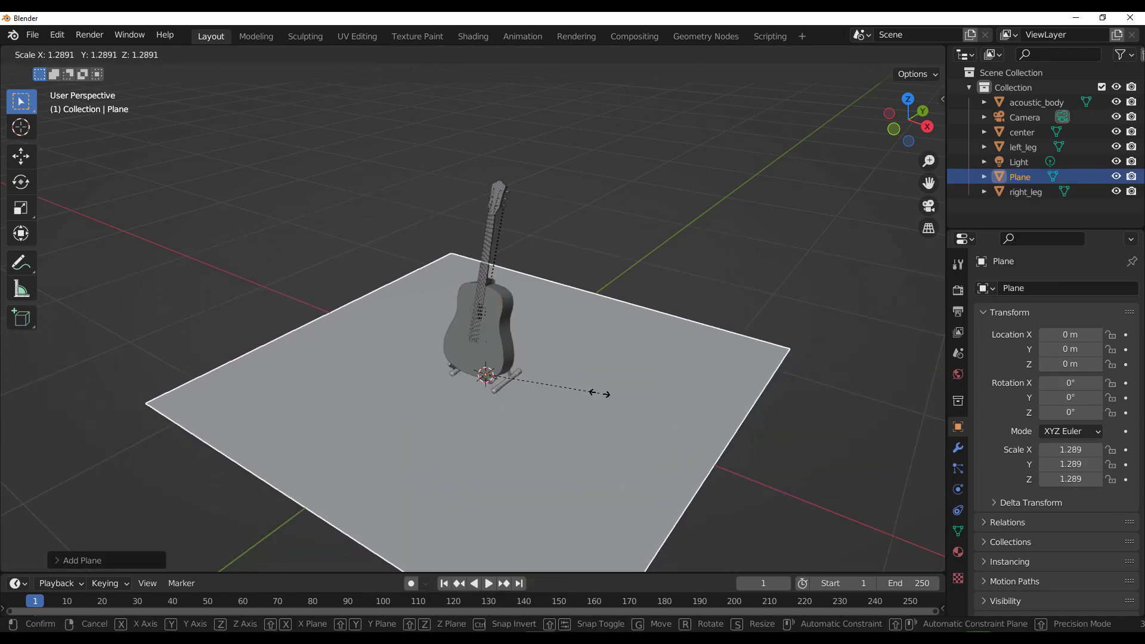
left_click(643, 394)
middle_click_drag(643, 393, 598, 389)
- In Edit Mode from the right view, extrude the plane's back edge upward into a wall
key("Tab")
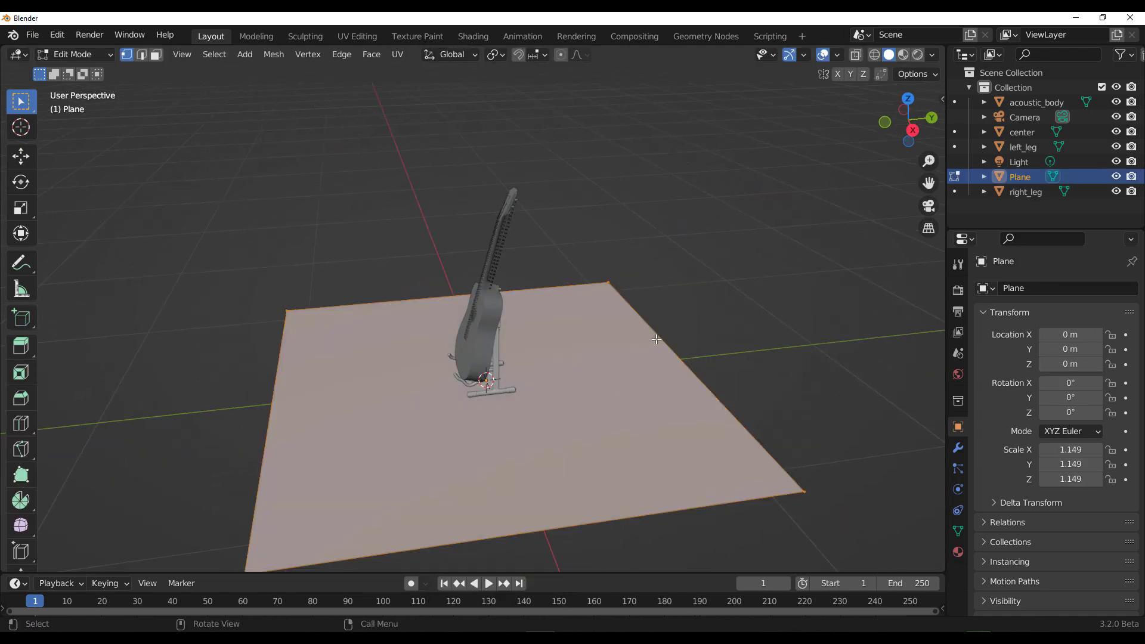
key("alt+a")
scroll(662, 425, "down", 3)
middle_click_drag(613, 414, 607, 397)
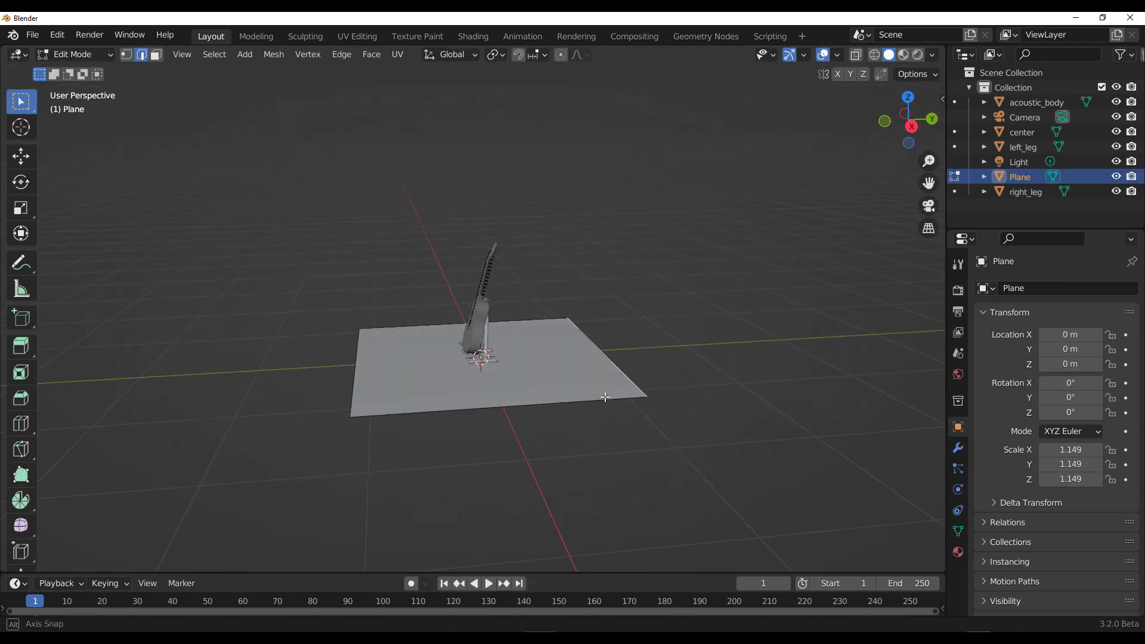
left_click(910, 125)
key("g")
left_click(582, 115)
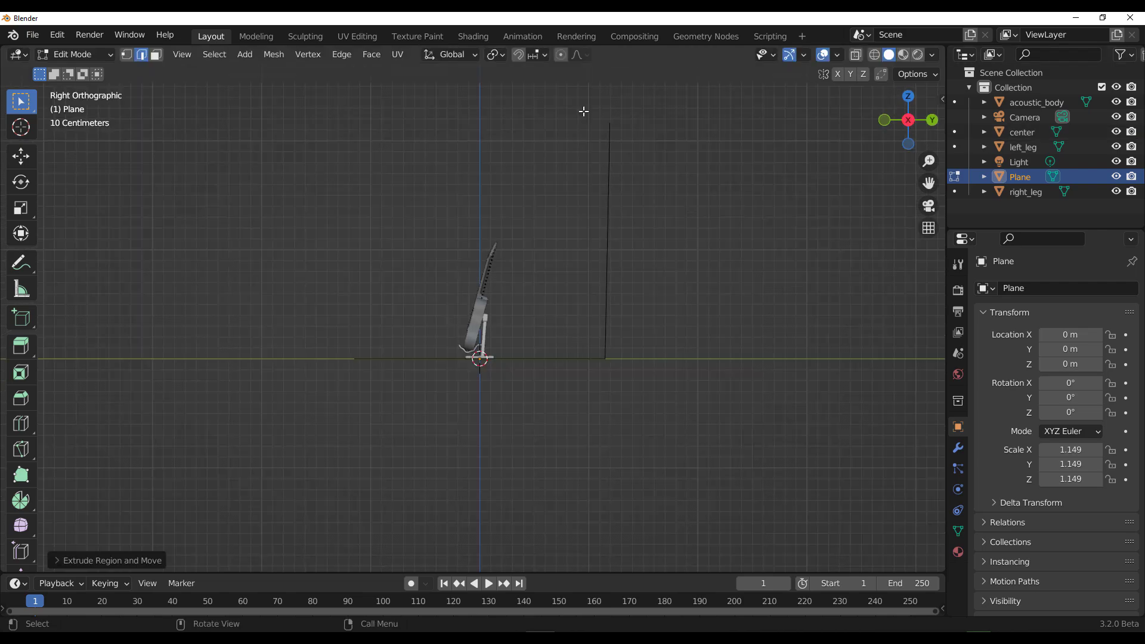
- Bevel the floor-to-wall crease edge with multiple segments into a curve, then leave Edit Mode
middle_click_drag(583, 115, 566, 324)
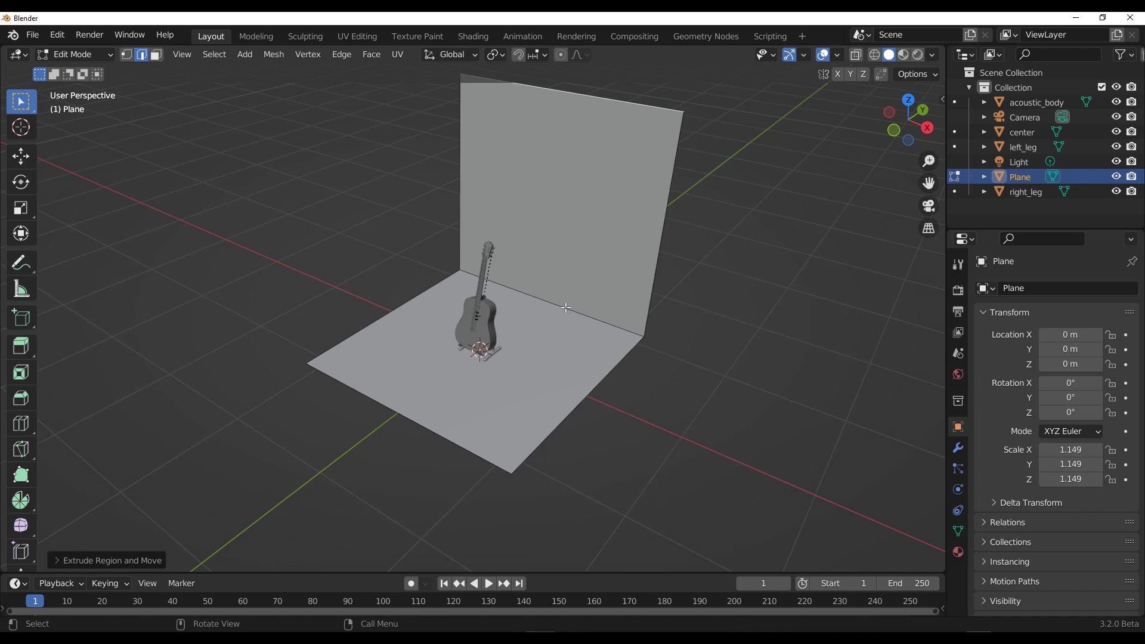
left_click(566, 307)
key("ctrl+b")
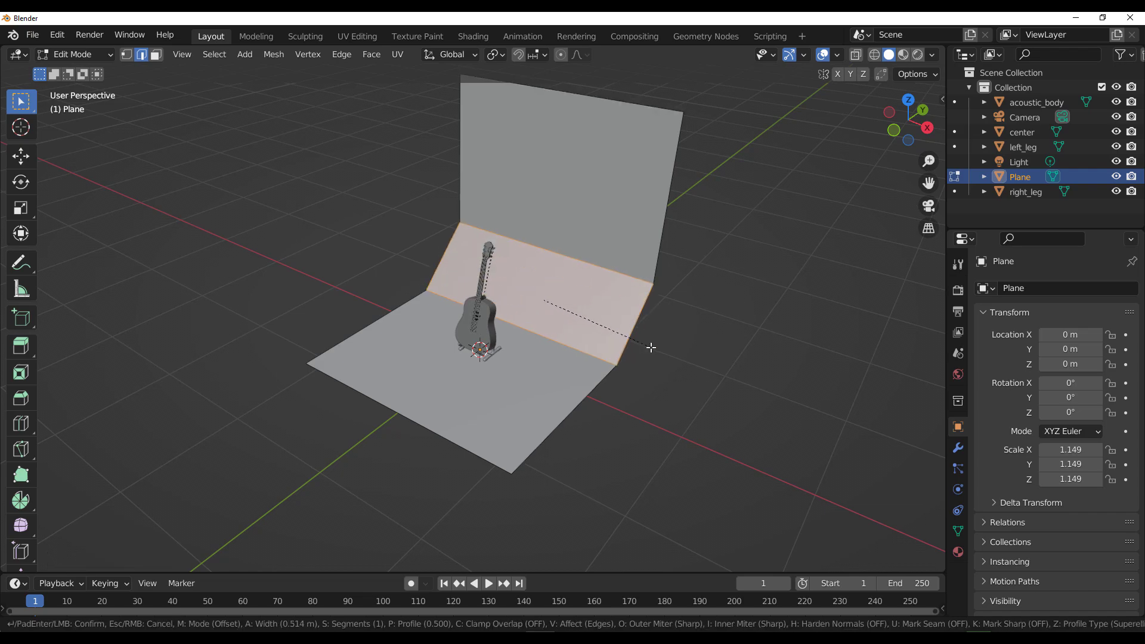
scroll(648, 345, "up", 4)
left_click(648, 345)
middle_click_drag(649, 345, 503, 295)
key("Tab")
- Add a Subdivision Surface modifier to the backdrop, raising its level with Ctrl+2
scroll(518, 308, "up", 5)
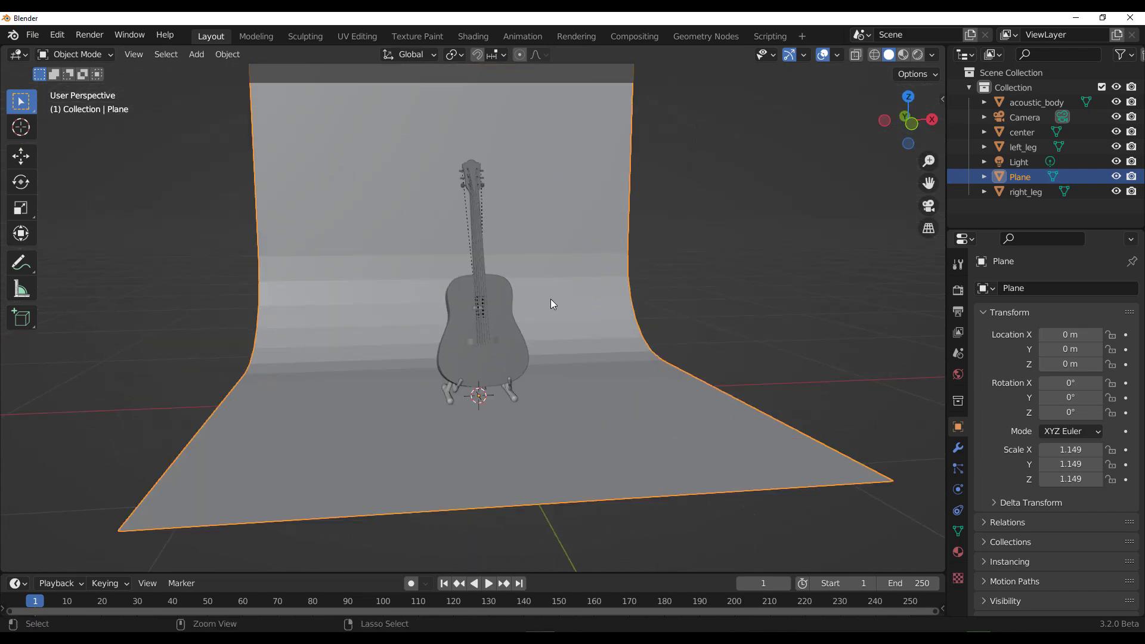
key("ctrl+1")
key("ctrl+2")
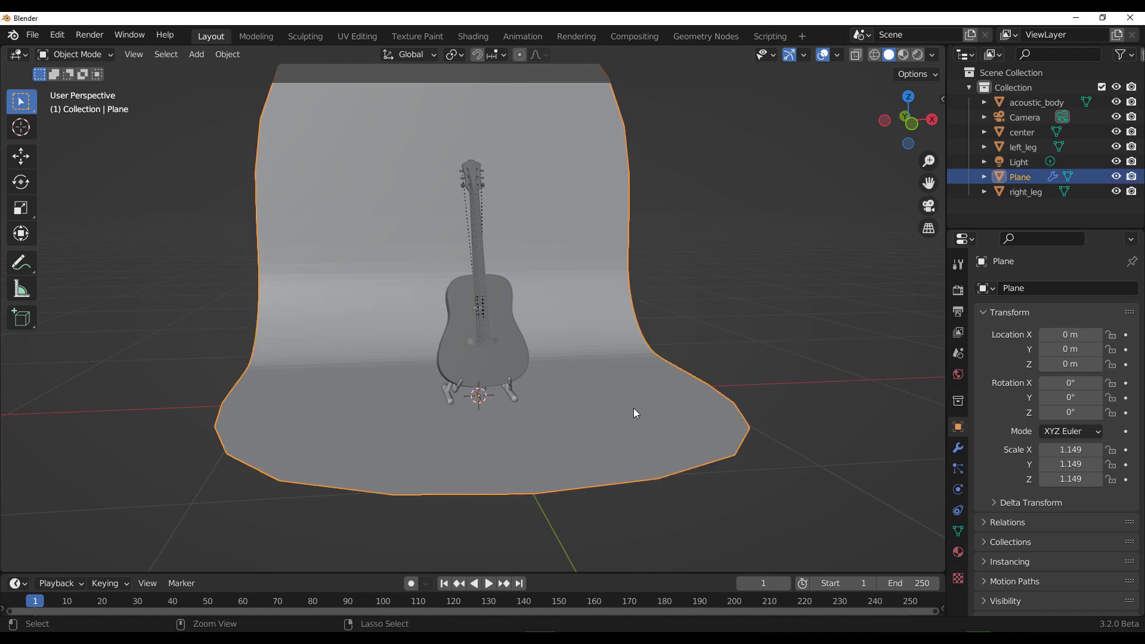
key("ctrl+2")
mouse_move(633, 408)
middle_mouse_down()
mouse_move(664, 384)
mouse_move(624, 401)
middle_mouse_up()
scroll(617, 400, "down", 3)
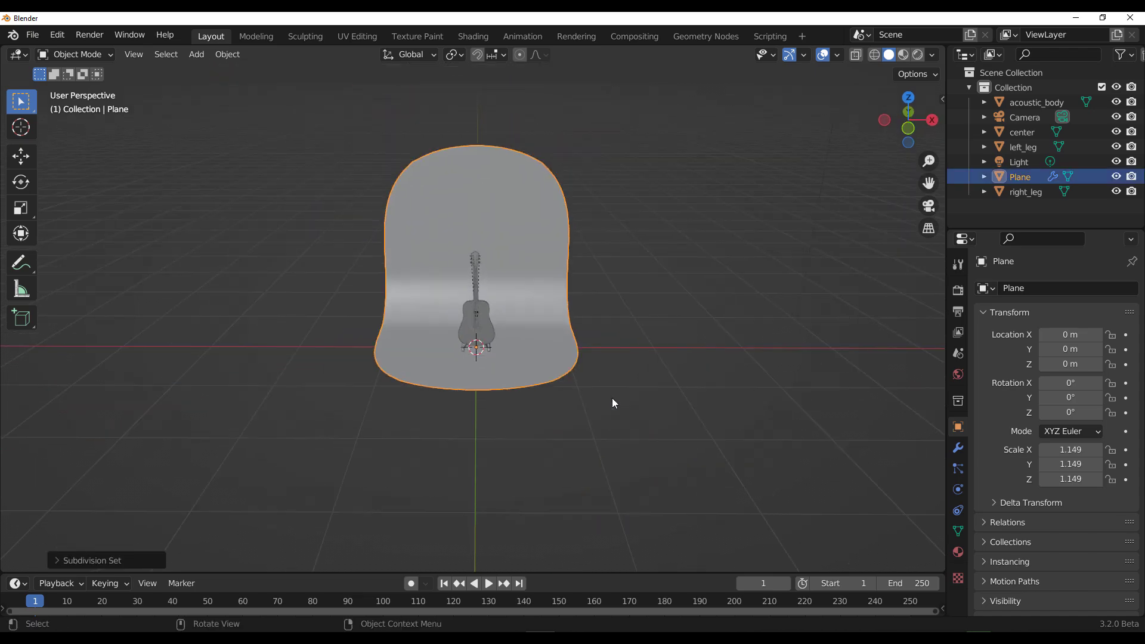
- Scale the curved backdrop up to 2.987 behind the guitar
key("s")
left_click(829, 477)
scroll(569, 302, "up", 4)
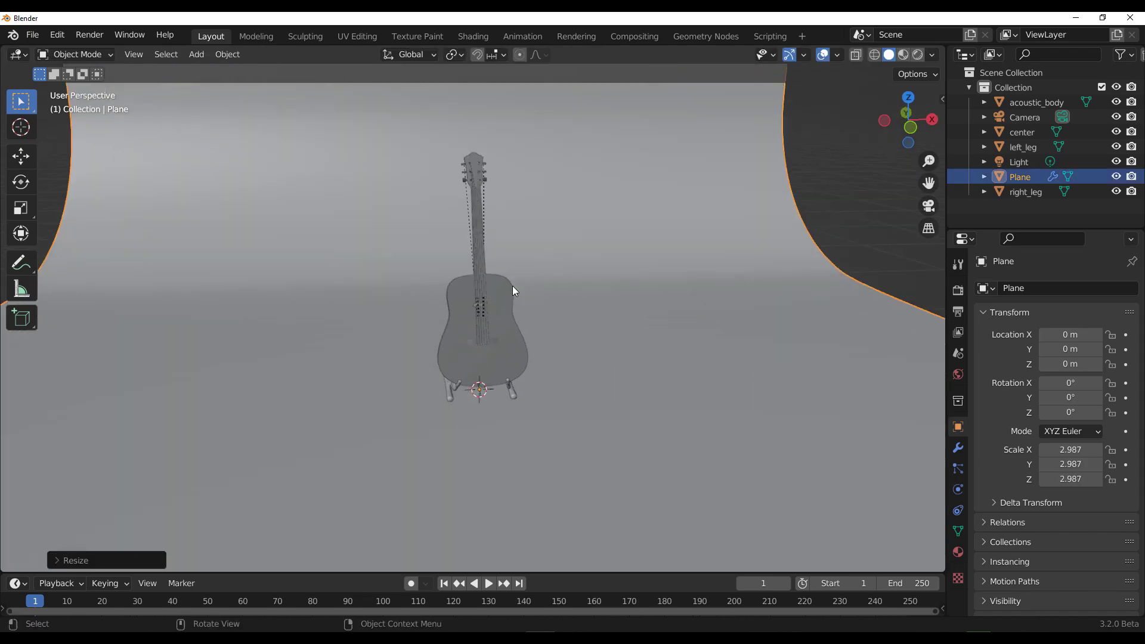
scroll(514, 290, "down", 8)
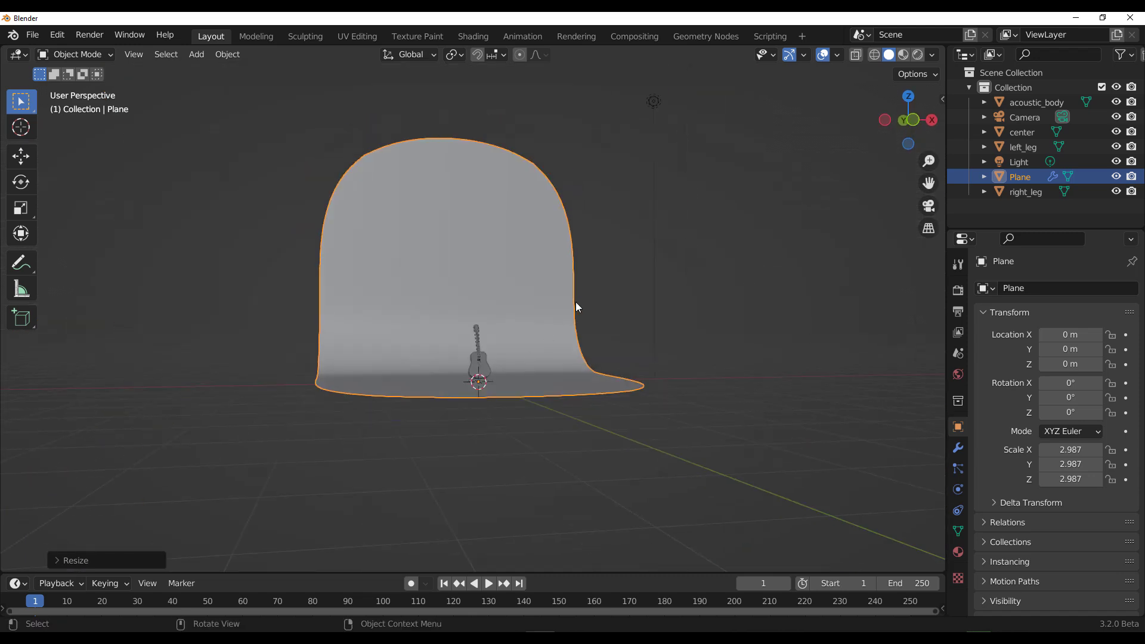
middle_click_drag(576, 306, 557, 455)
- Select the light and move it to a new spot near the guitar
left_click(685, 182)
scroll(685, 180, "down", 3)
middle_click_drag(685, 181, 634, 270)
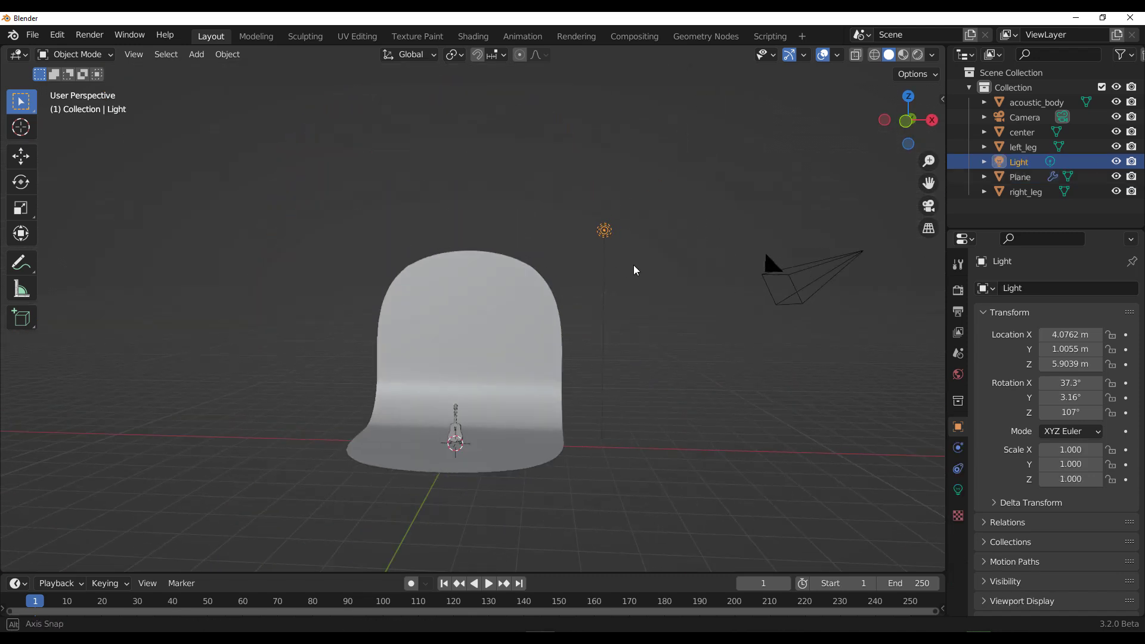
key("g")
left_click(554, 418)
middle_click_drag(554, 417, 532, 477)
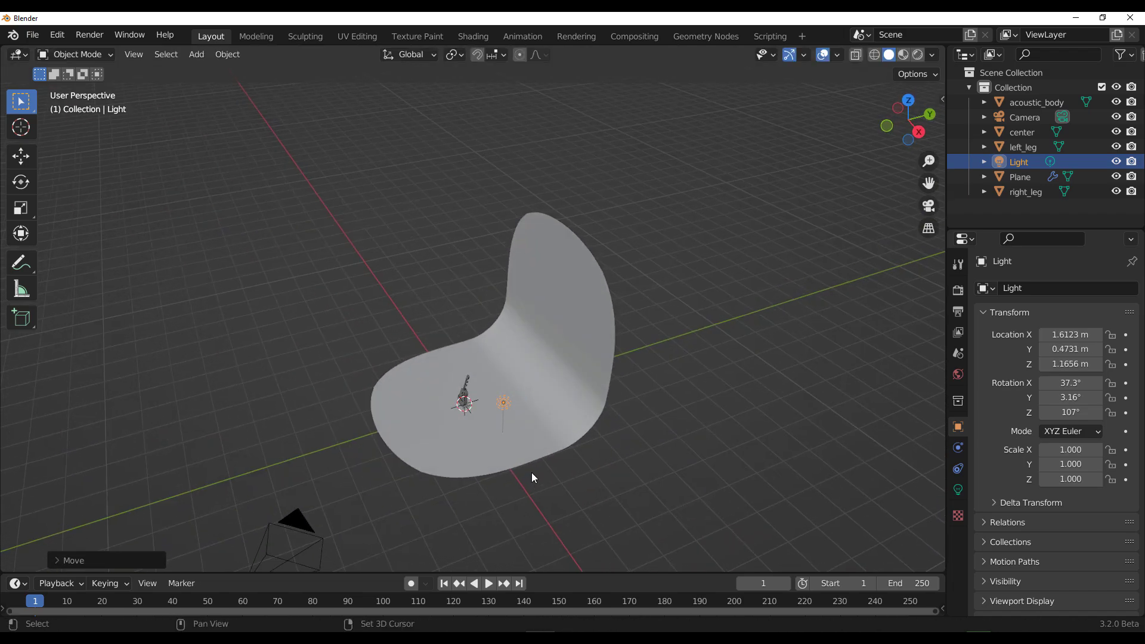
- Duplicate the light twice, placing Light.001 and Light.002 around the backdrop
key("shift+d")
left_click(421, 463)
middle_click_drag(421, 463, 513, 477)
key("shift+d")
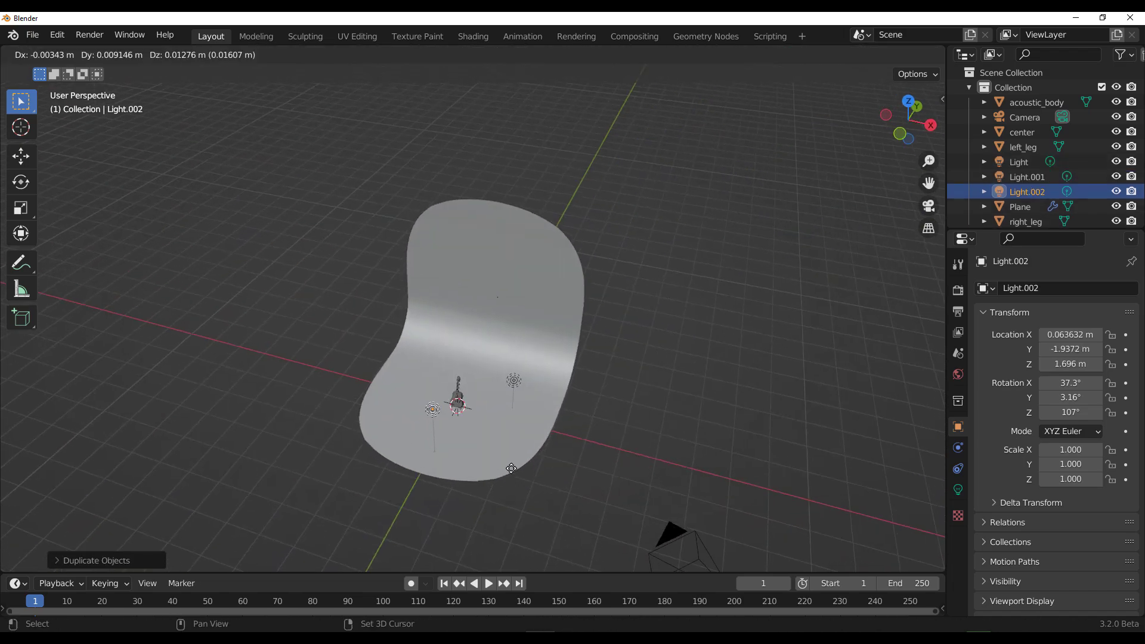
left_click(439, 442)
middle_click_drag(439, 442, 443, 573)
scroll(494, 345, "up", 8)
- Switch the viewport to Rendered shading and select the backdrop plane
middle_click_drag(585, 392, 578, 438)
left_click(578, 446)
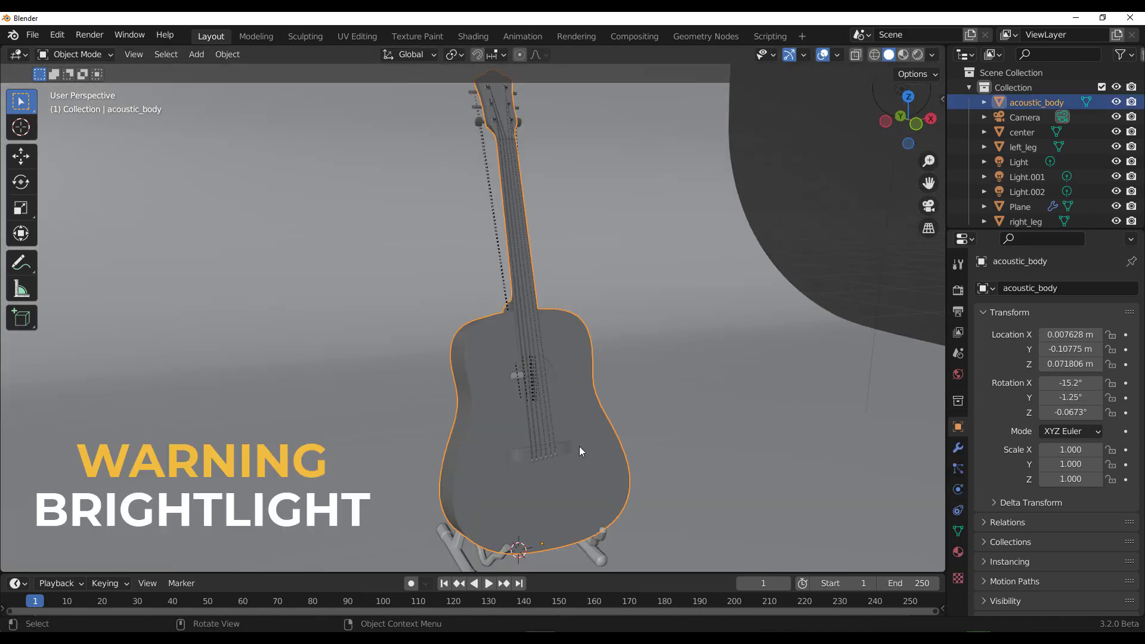
left_click(918, 54)
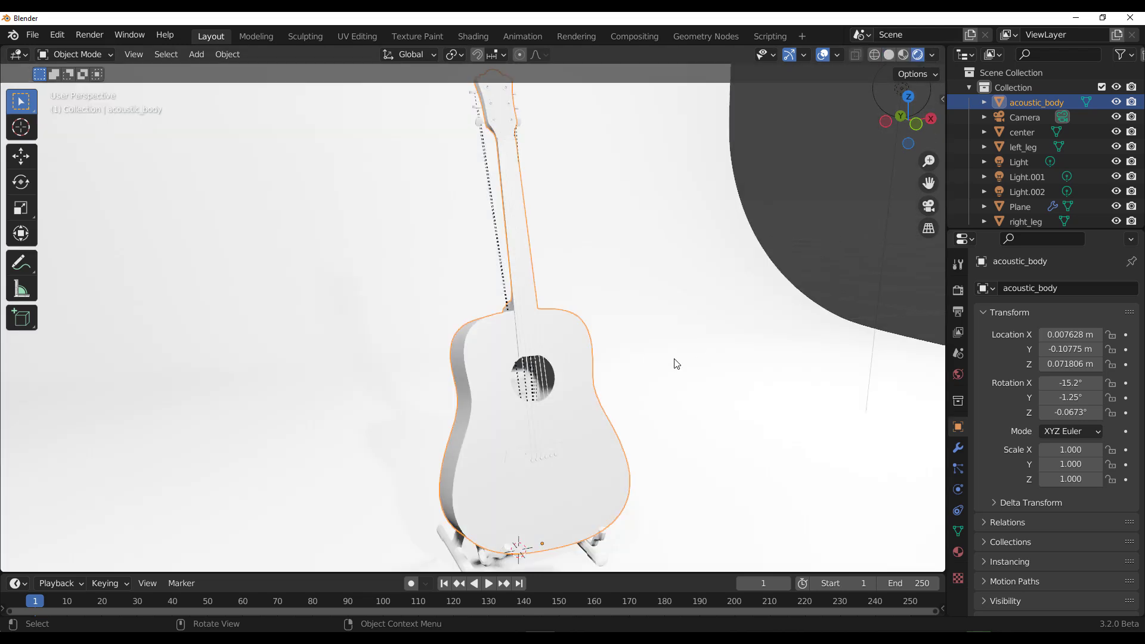
scroll(682, 369, "down", 8)
middle_click_drag(616, 385, 604, 410)
left_click(683, 423)
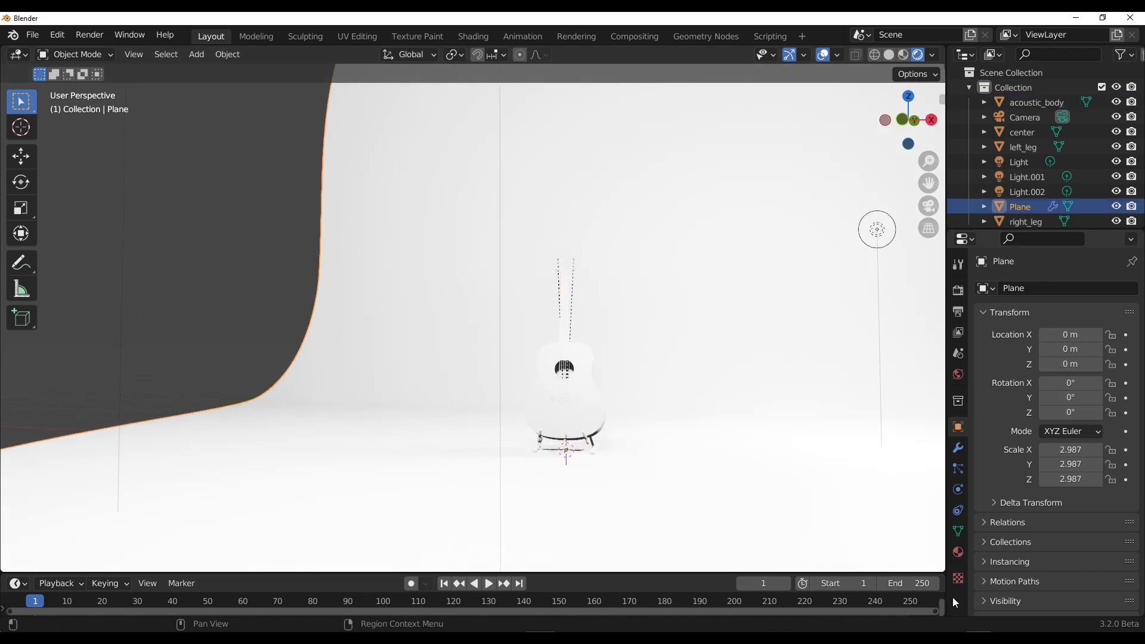
- Give the backdrop a new material with a near-black base colour
left_click(961, 551)
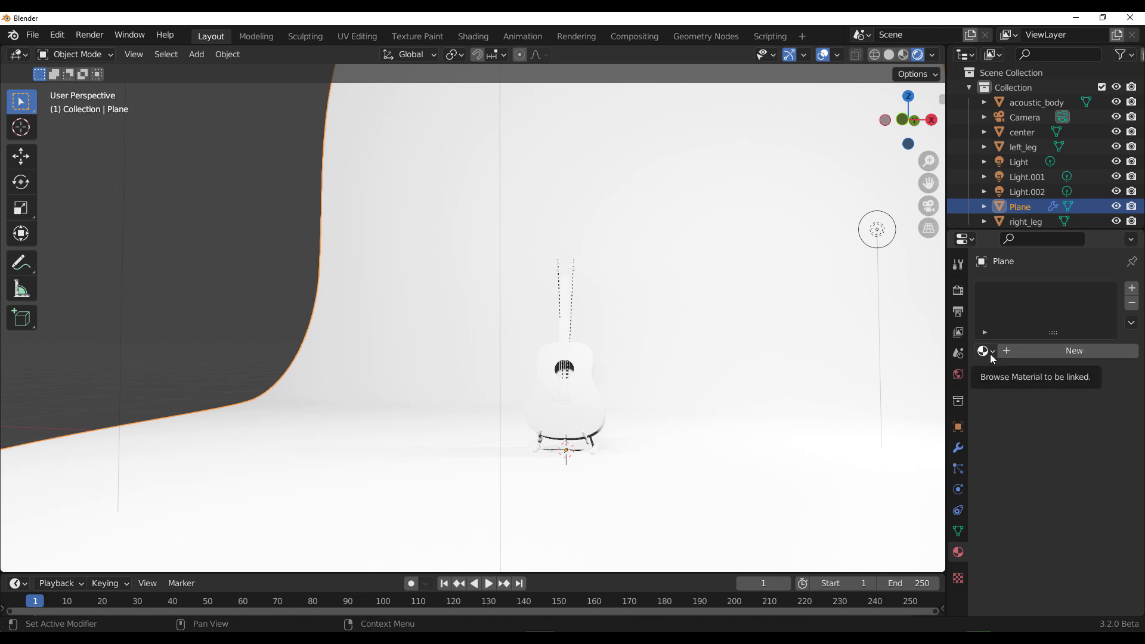
left_click(1026, 351)
left_click(1078, 505)
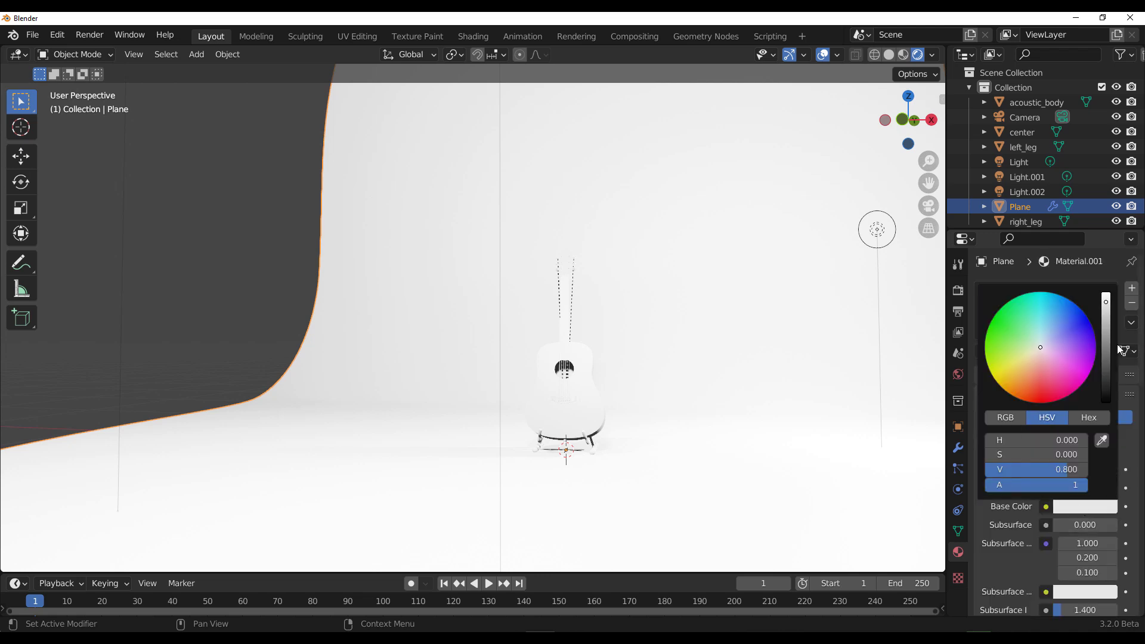
left_click_drag(1106, 298, 1106, 388)
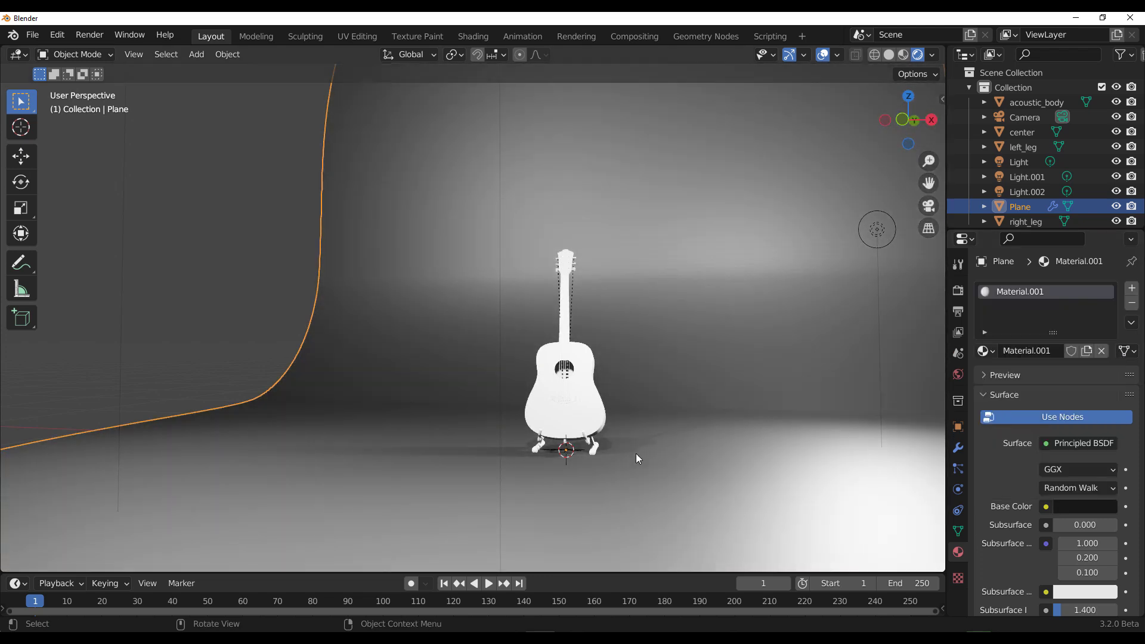
- Assign the existing Material.001 to the guitar body (acoustic_body)
left_click(578, 402)
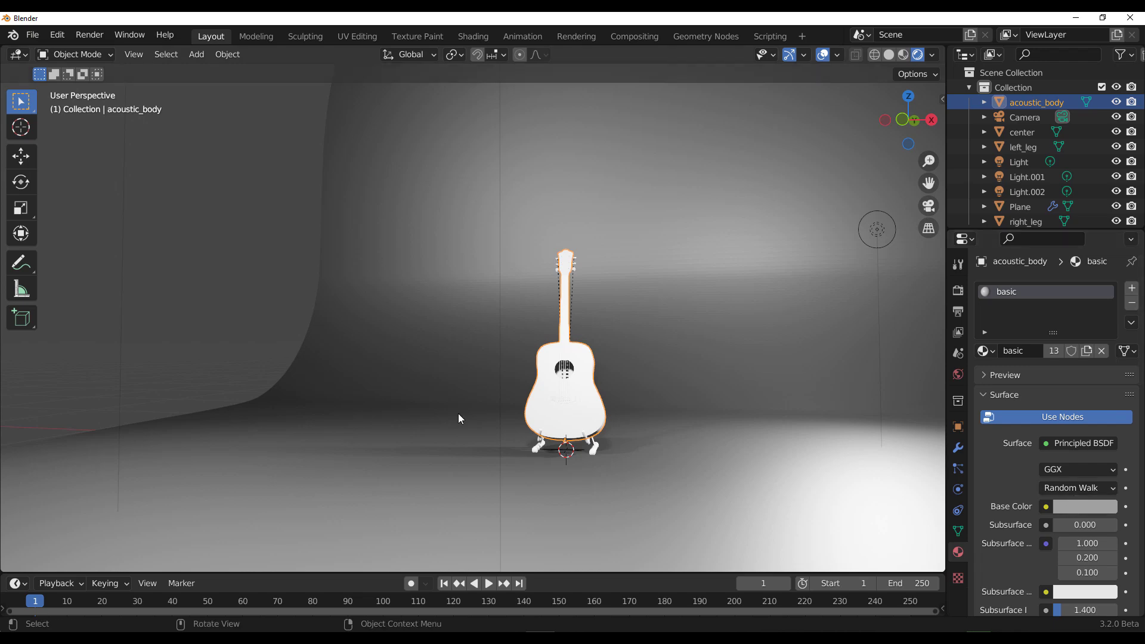
left_click_drag(211, 234, 278, 265)
left_click(555, 404)
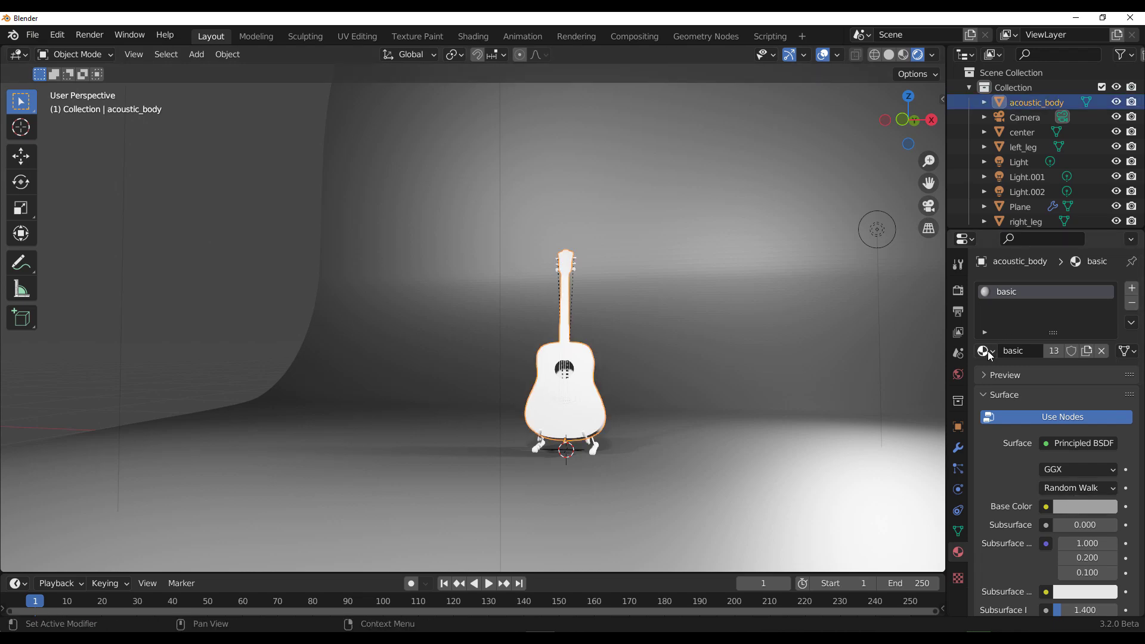
left_click(985, 351)
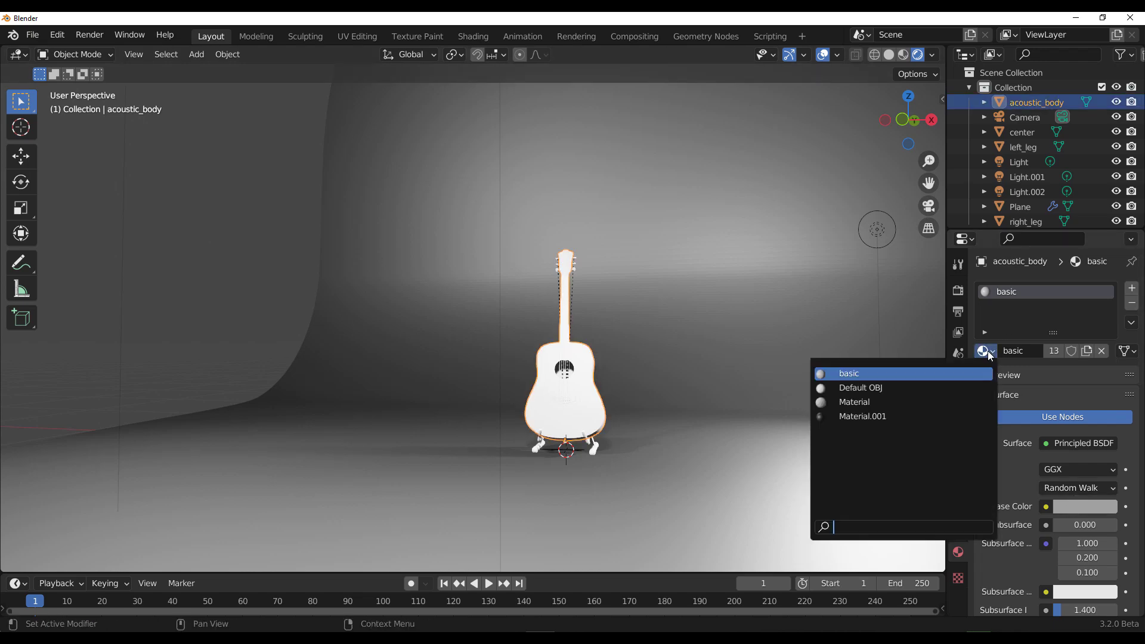
left_click(871, 417)
scroll(645, 409, "up", 4)
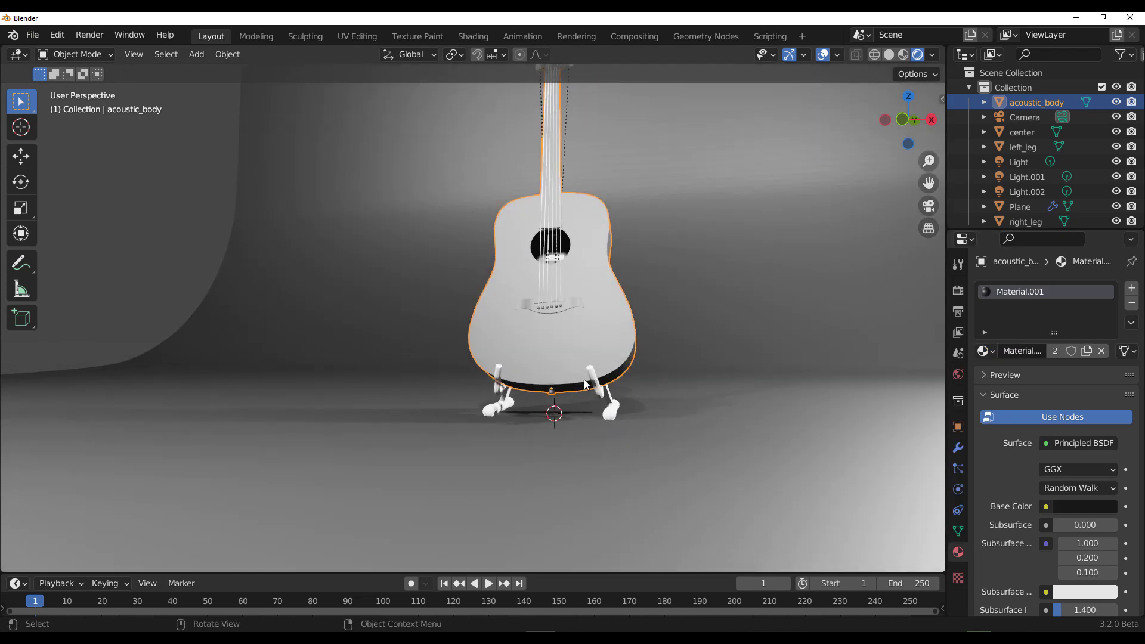
- Set the stand's left_leg Default OBJ material base colour to orange
left_click(608, 408)
left_click(1092, 507)
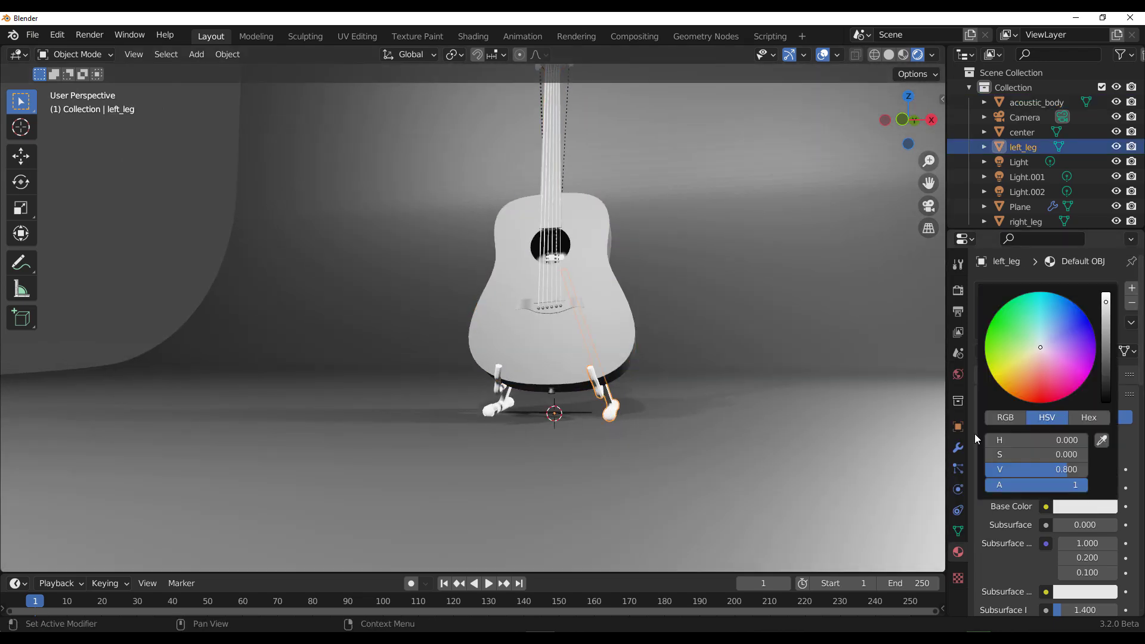
mouse_move(1045, 373)
left_mouse_down()
mouse_move(1040, 388)
mouse_move(1021, 380)
mouse_move(1040, 389)
left_mouse_up()
scroll(544, 341, "down", 3)
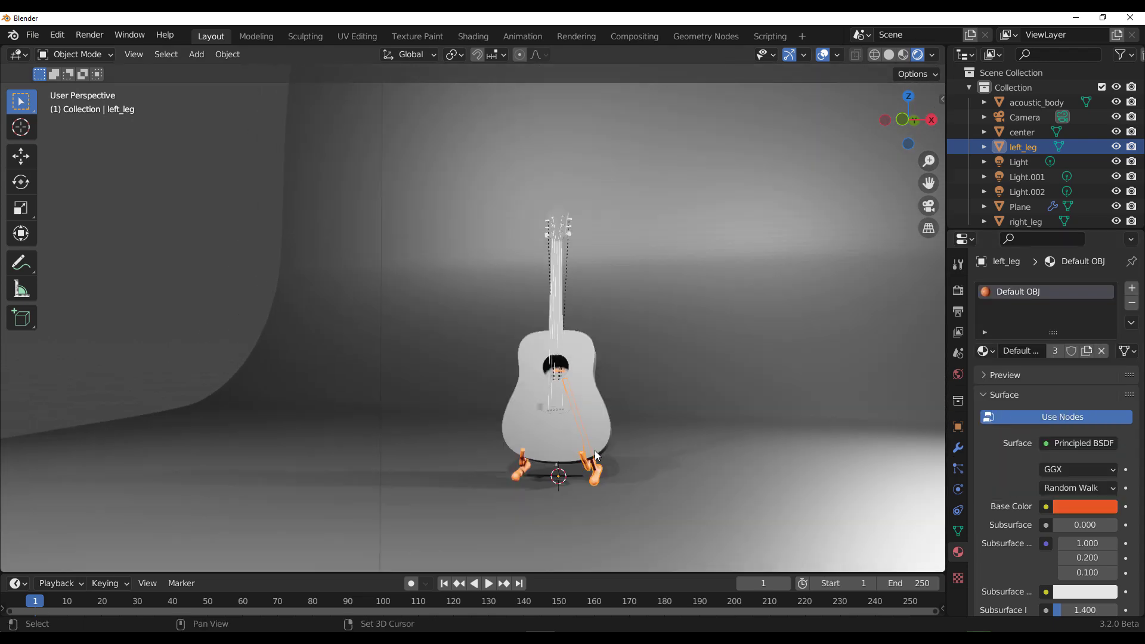
- Reselect the stand's left leg and split the viewport into two side-by-side views
left_click(245, 256)
middle_click_drag(567, 384, 546, 435)
left_click(574, 396)
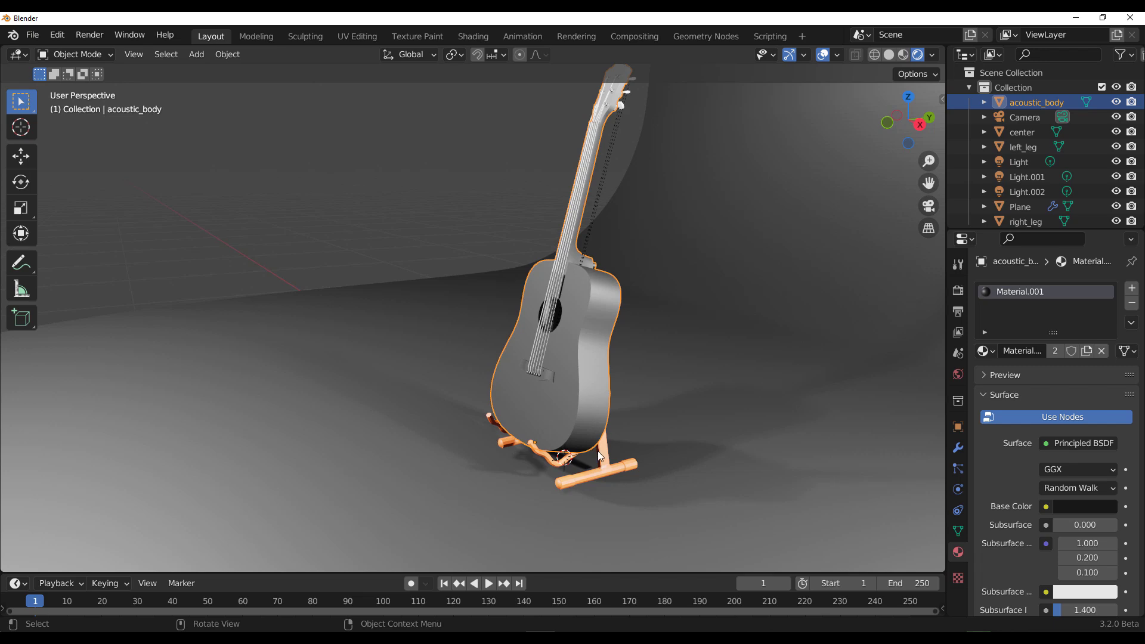
left_click(603, 470)
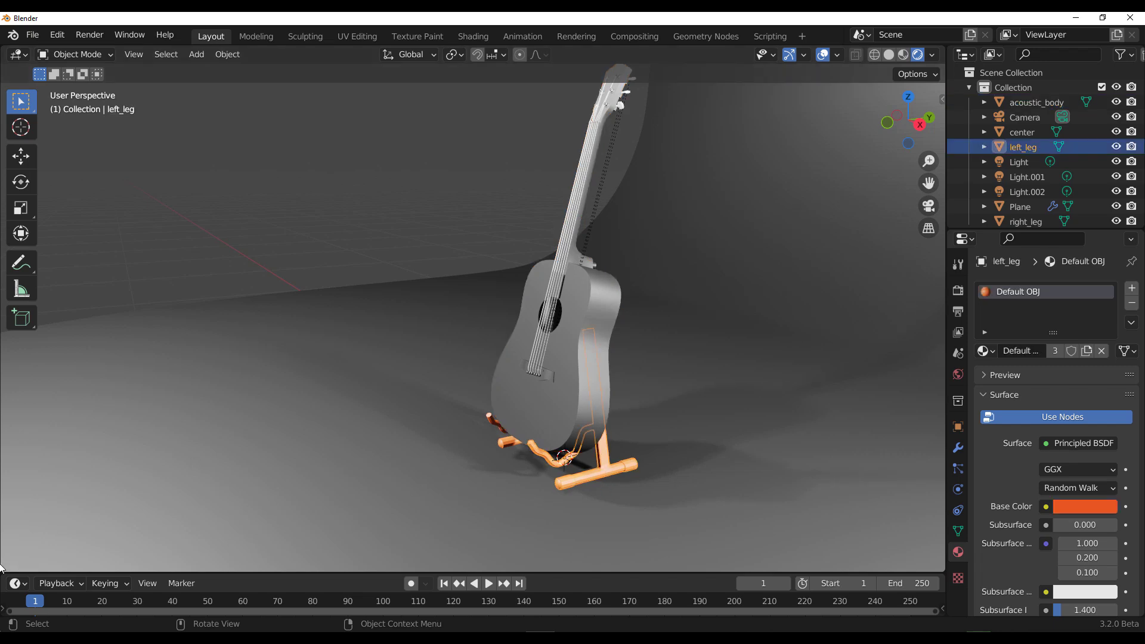
left_click_drag(4, 567, 548, 553)
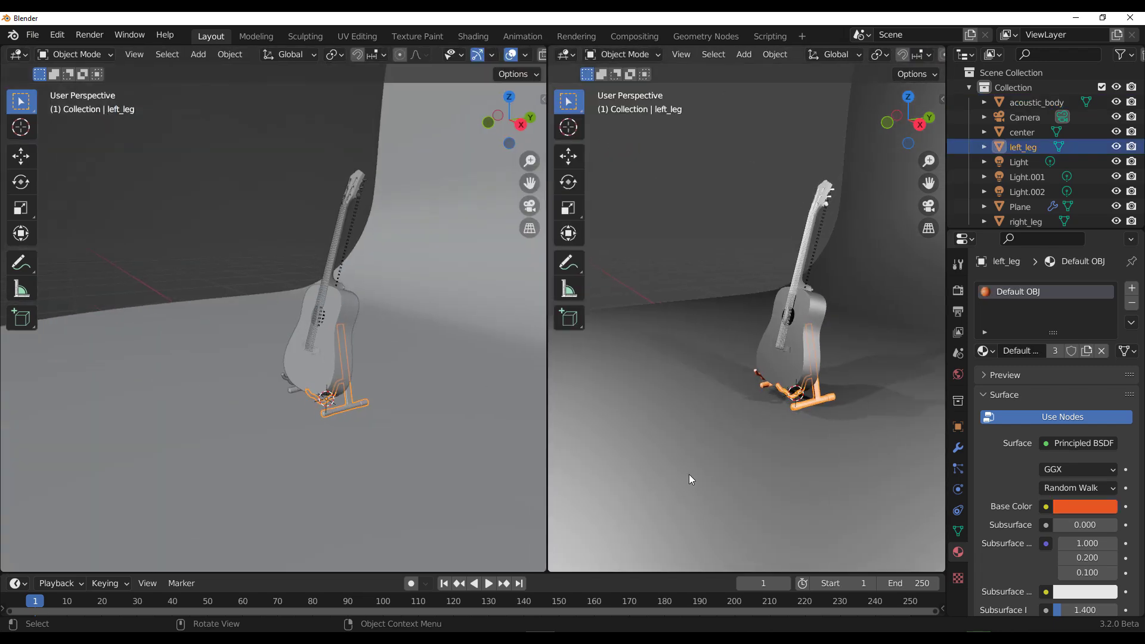
- Enter Edit Mode on the left leg and switch the left area to the UV Editor
key("Tab")
left_click(19, 55)
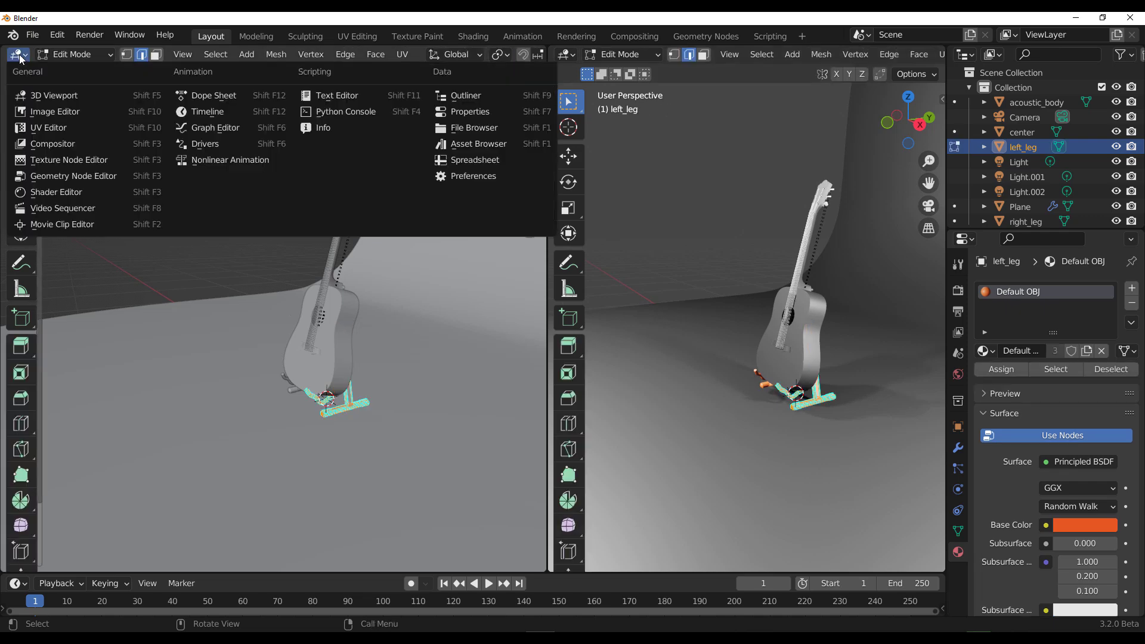
left_click(54, 129)
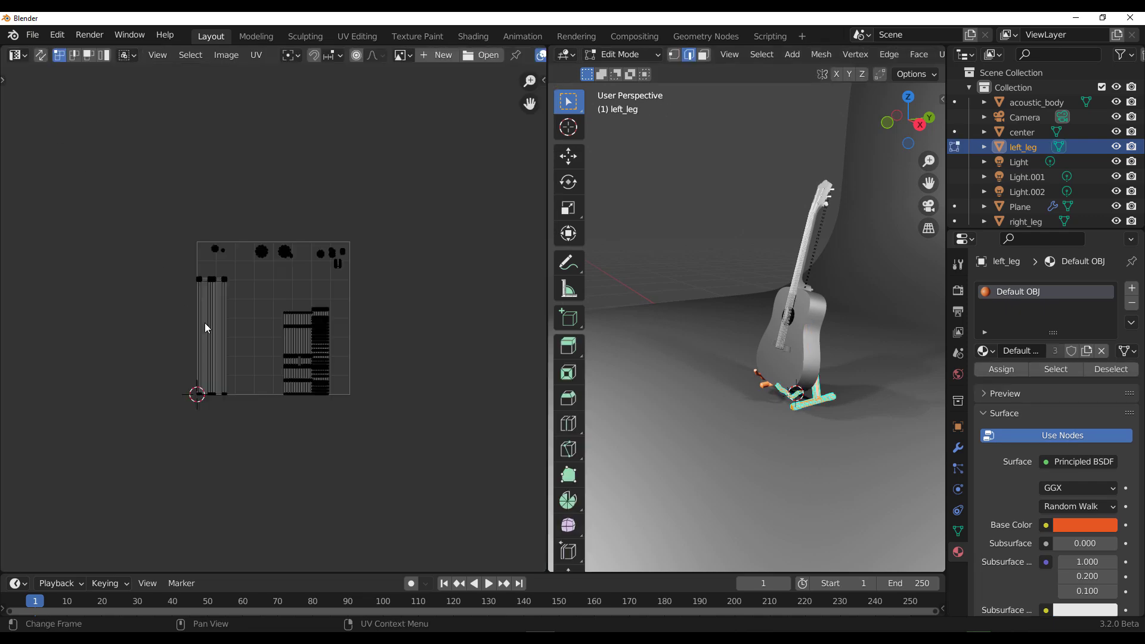
scroll(232, 327, "up", 5)
scroll(245, 316, "down", 2)
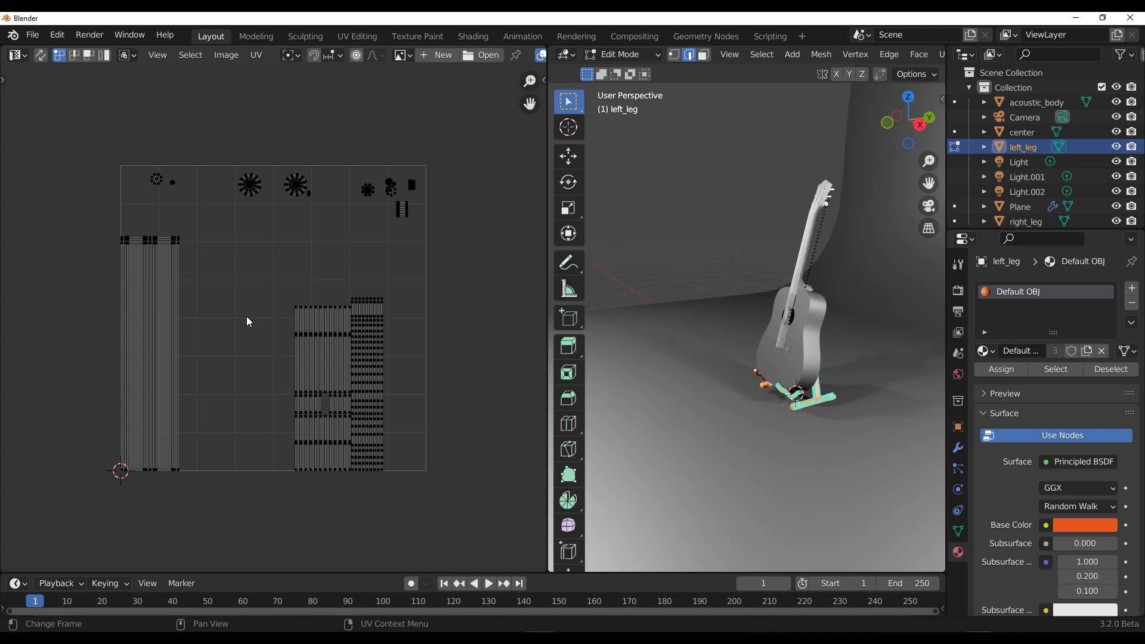
- Exit Edit Mode and drag the UV Editor border left so the 3D view frames the guitar
key("Tab")
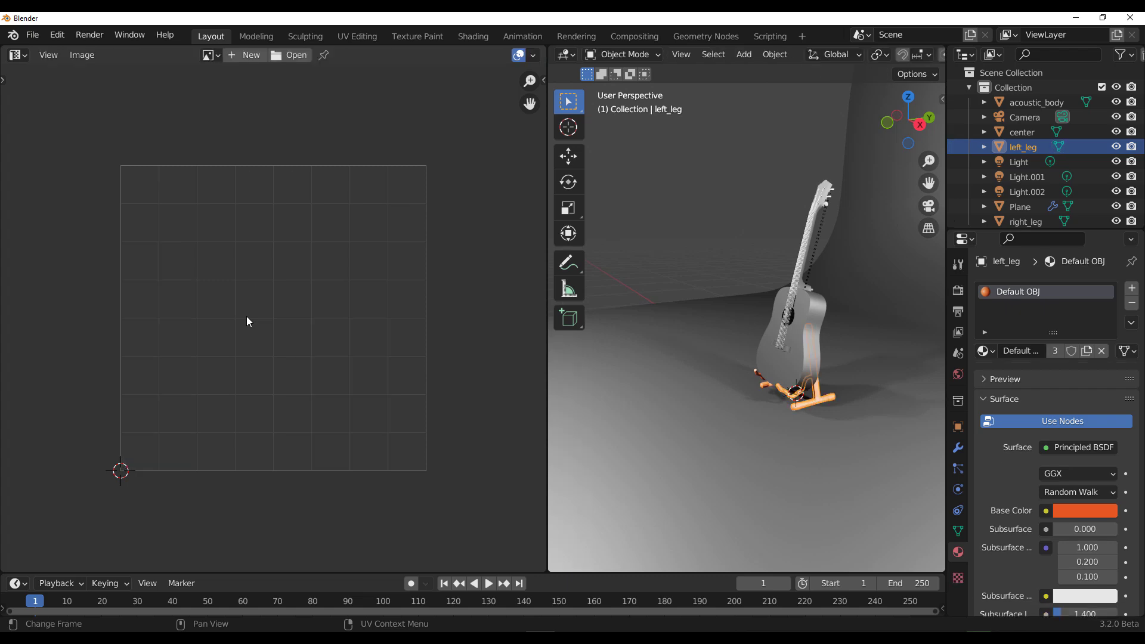
left_click_drag(546, 411, 108, 412)
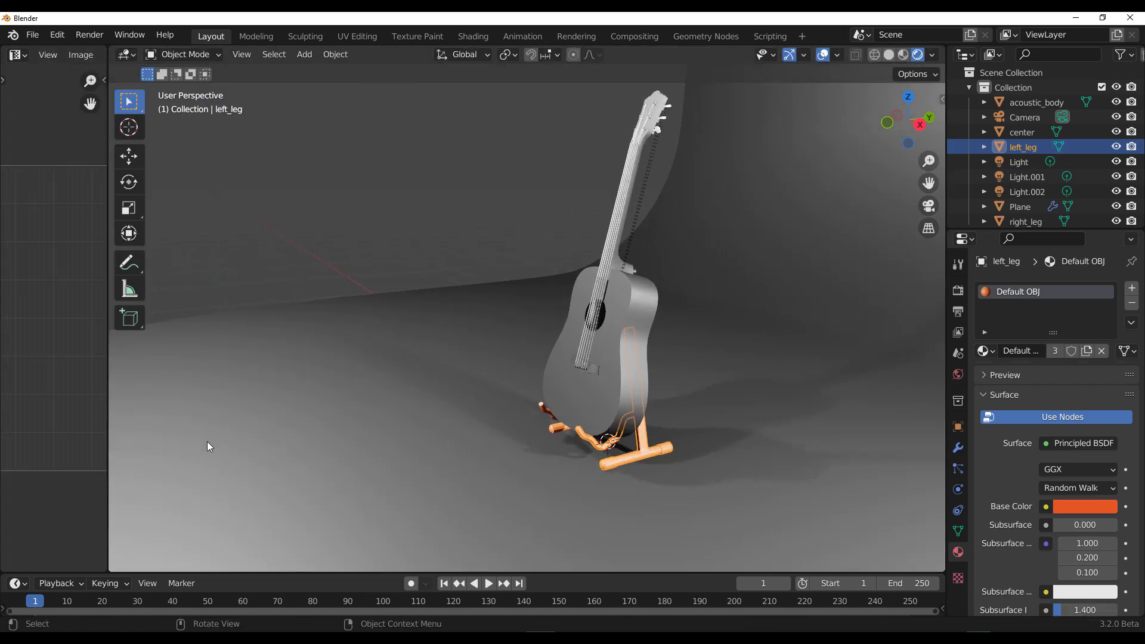
middle_click_drag(371, 447, 555, 456)
scroll(584, 435, "up", 3)
scroll(584, 434, "down", 2)
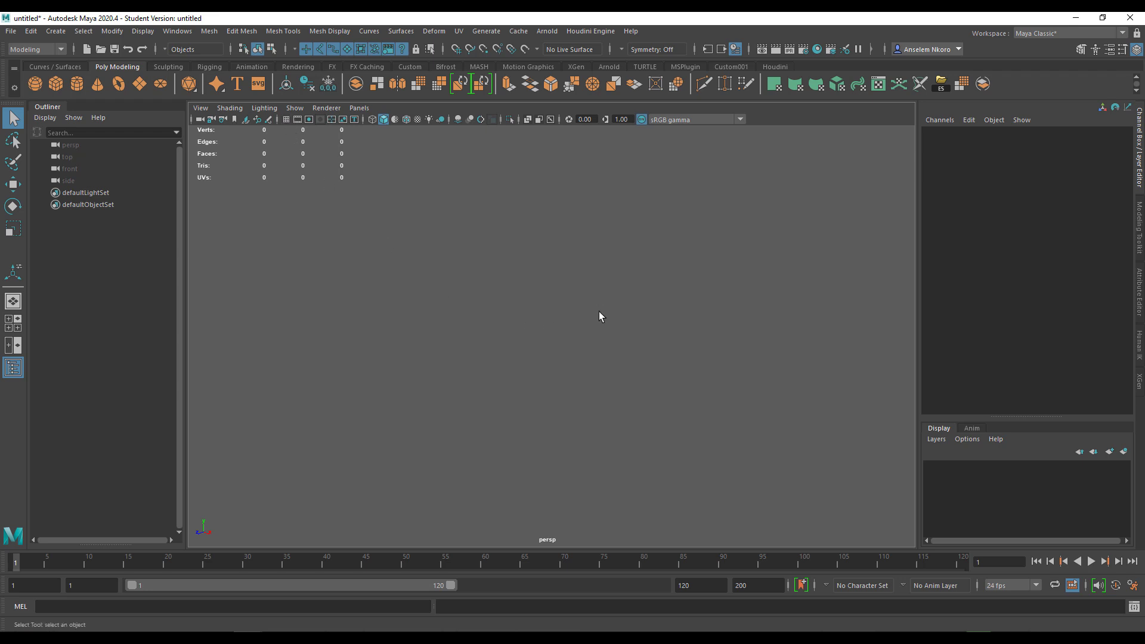
- Turn on the grid and drag cleaning_trolley.obj from Meshes > cleaning_trolley into the Maya viewport
left_click(287, 119)
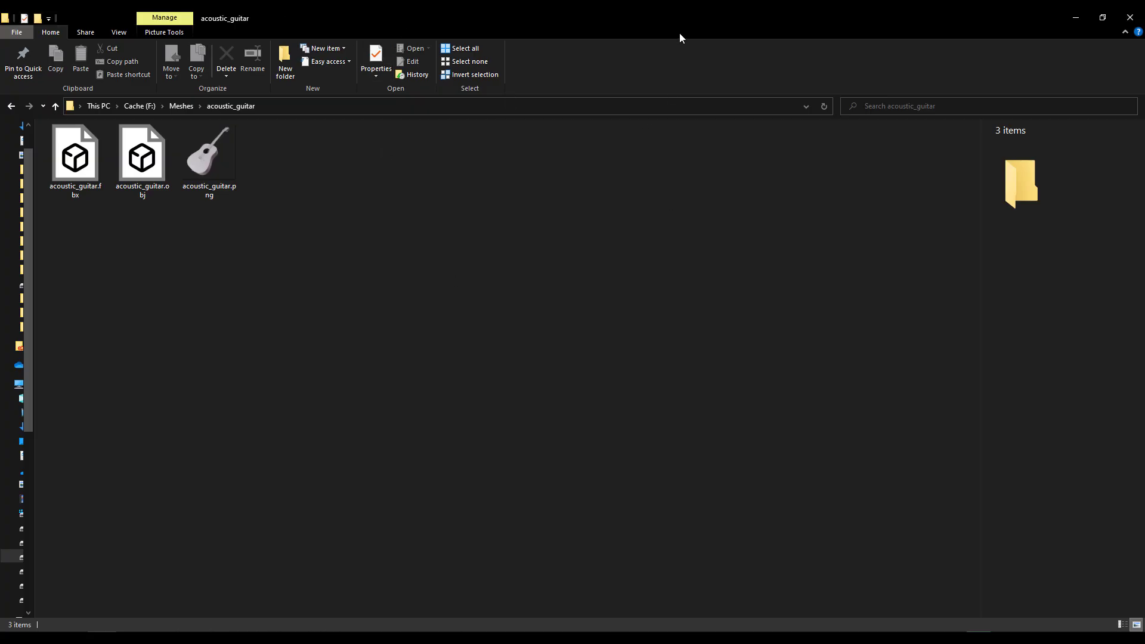
left_click_drag(679, 37, 750, 205)
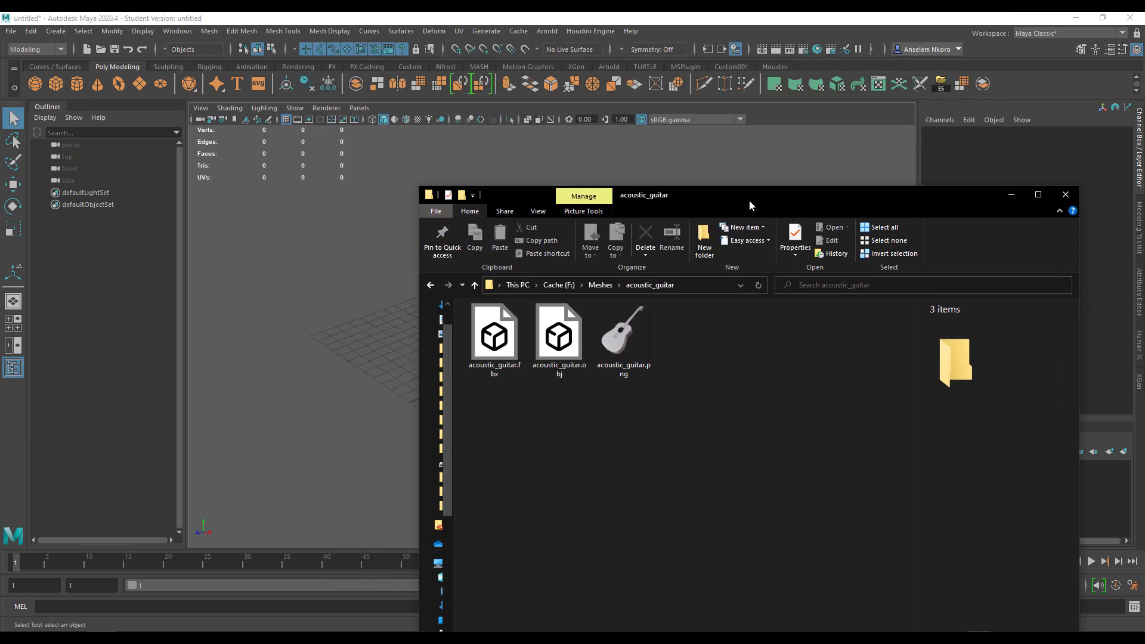
left_click(600, 285)
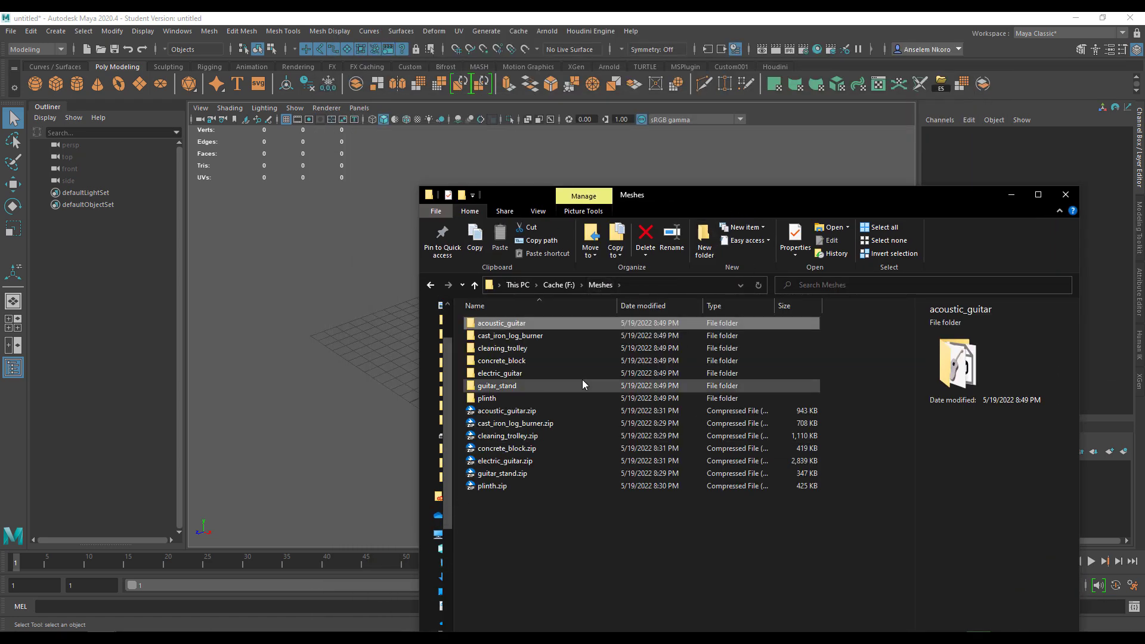
left_click_drag(637, 199, 866, 222)
double_click(757, 371)
left_click_drag(771, 398, 516, 330)
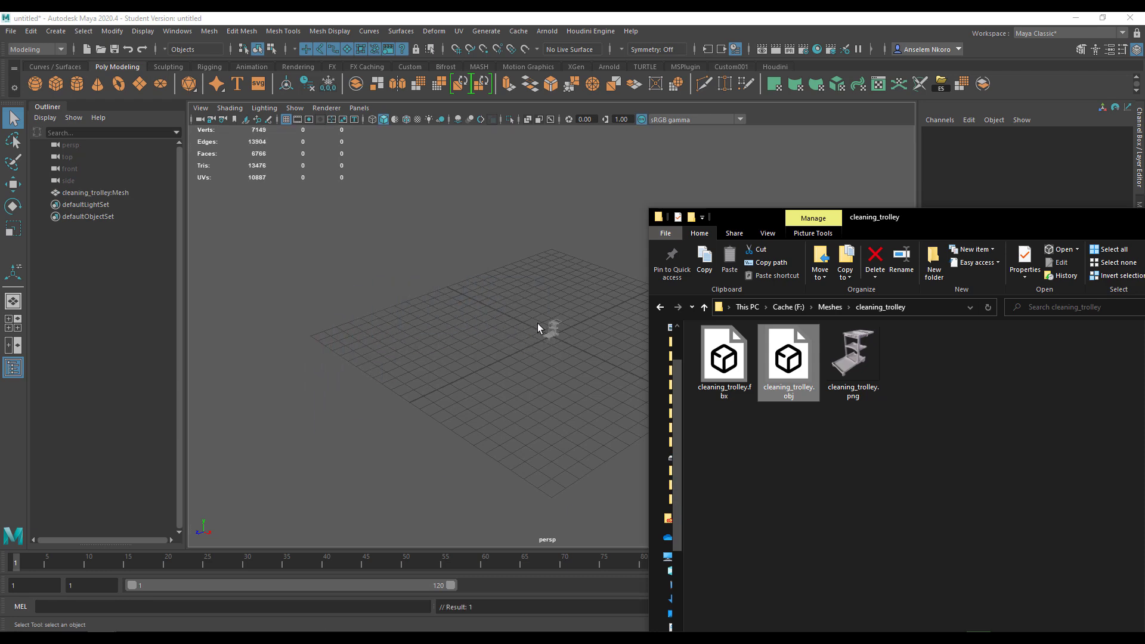
- Select the trolley and scale it uniformly with the scale manipulator's centre handle
scroll(550, 342, "up", 4)
left_click(553, 335)
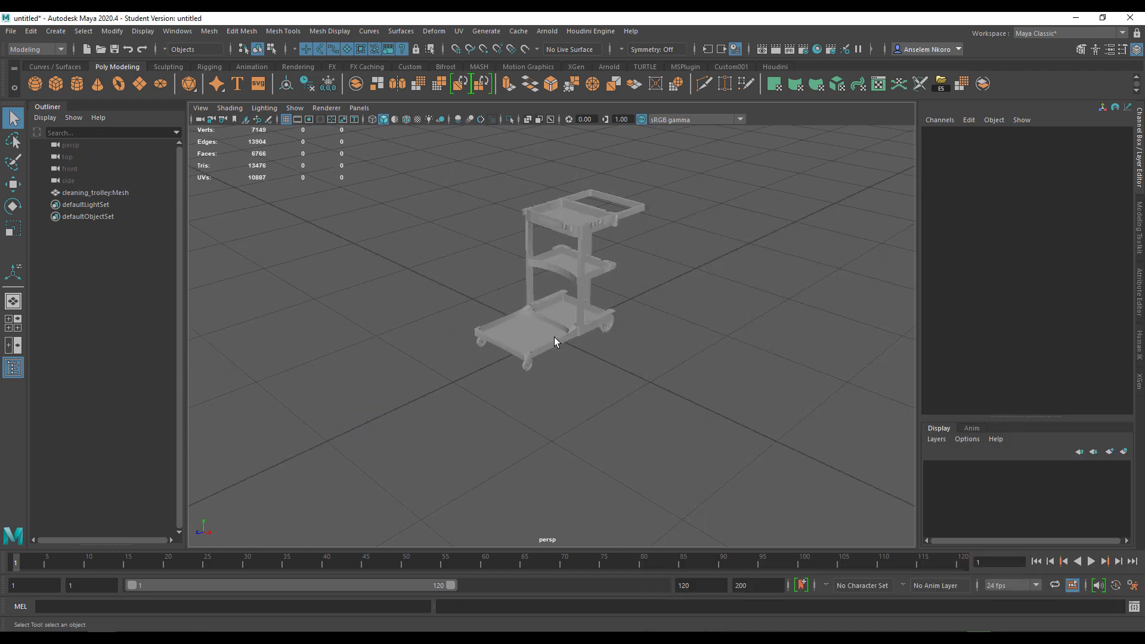
scroll(540, 340, "down", 4)
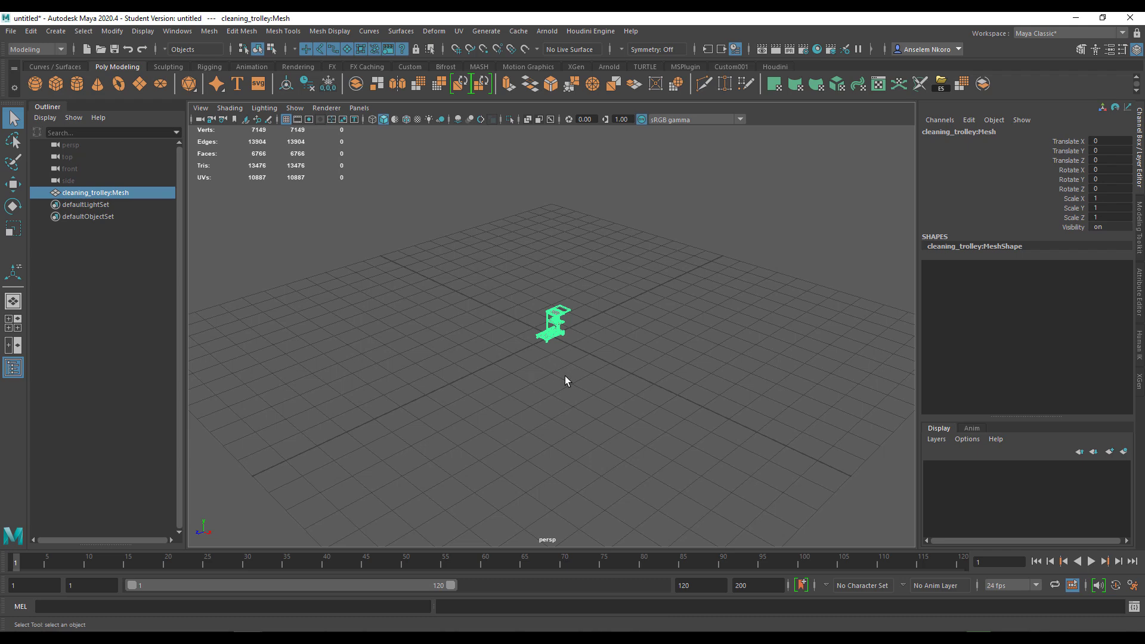
key("e")
key("r")
left_click_drag(551, 334, 436, 132)
- Enable Wireframe on Shaded, tumble around to inspect the trolley's wheels, and reselect it
left_click(733, 427)
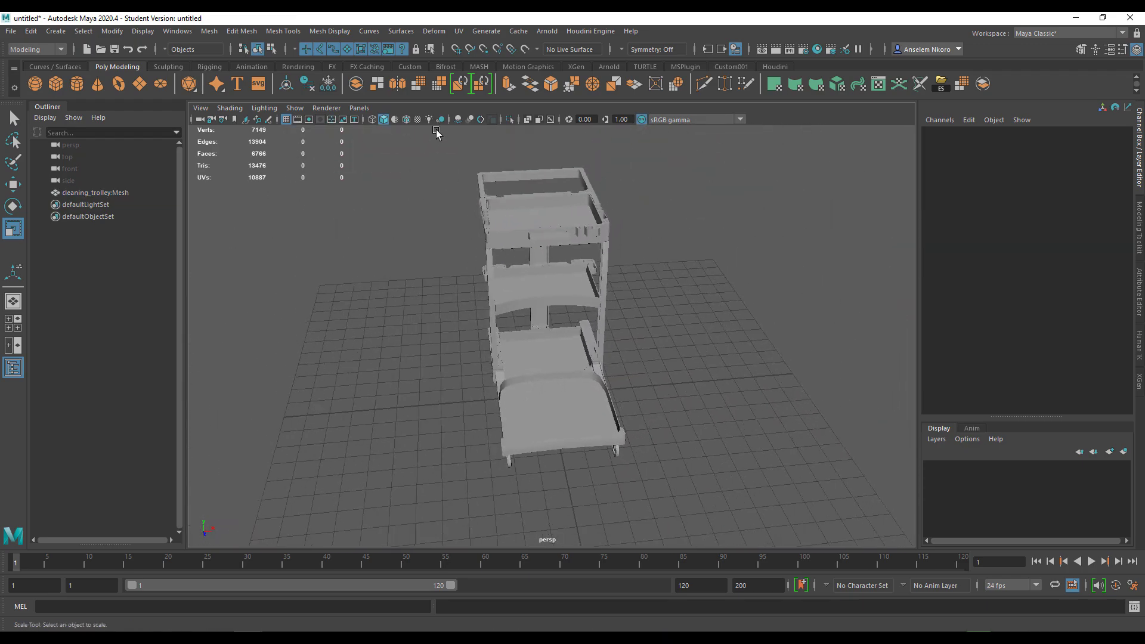
left_click(406, 119)
mouse_move(536, 334)
left_mouse_down("alt")
mouse_move(642, 358)
mouse_move(717, 412)
left_mouse_up("alt")
scroll(618, 393, "up", 5)
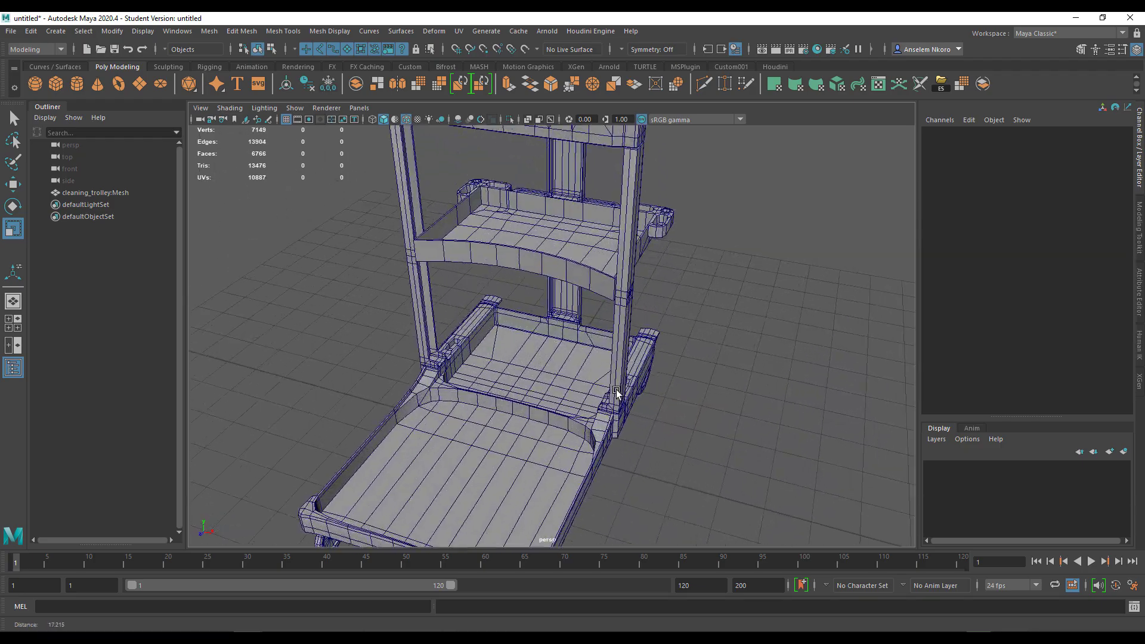
left_click_drag(618, 393, 684, 315, "alt")
scroll(654, 429, "down", 5)
left_click(549, 228)
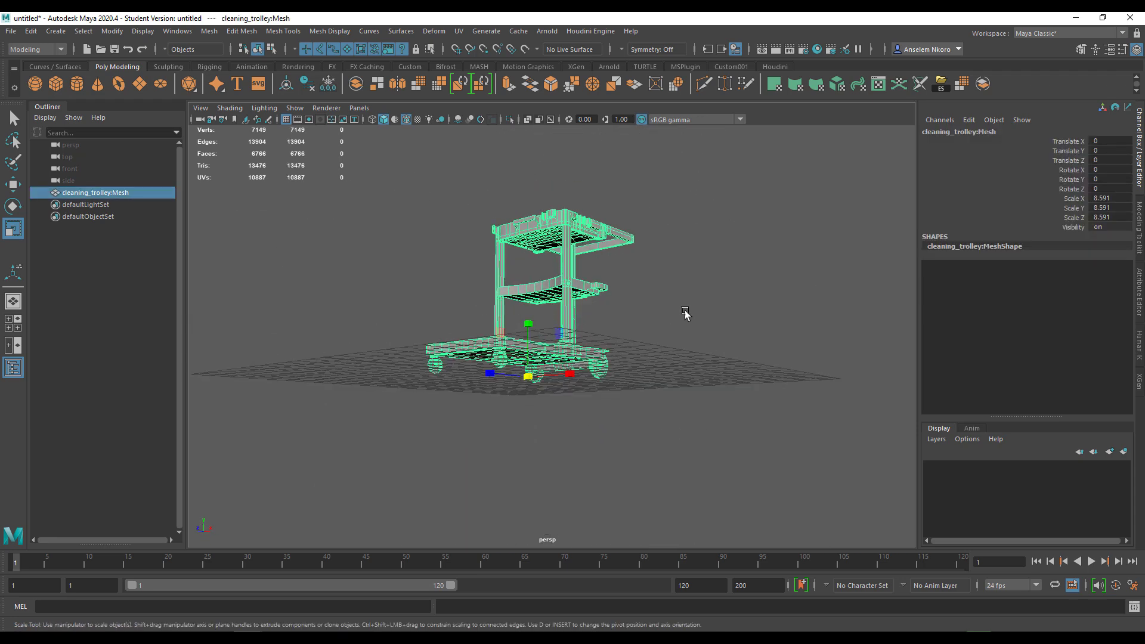
- Open the UV Editor to inspect the trolley's packed UVs, then close it, keeping the UV Toolkit
left_click(880, 86)
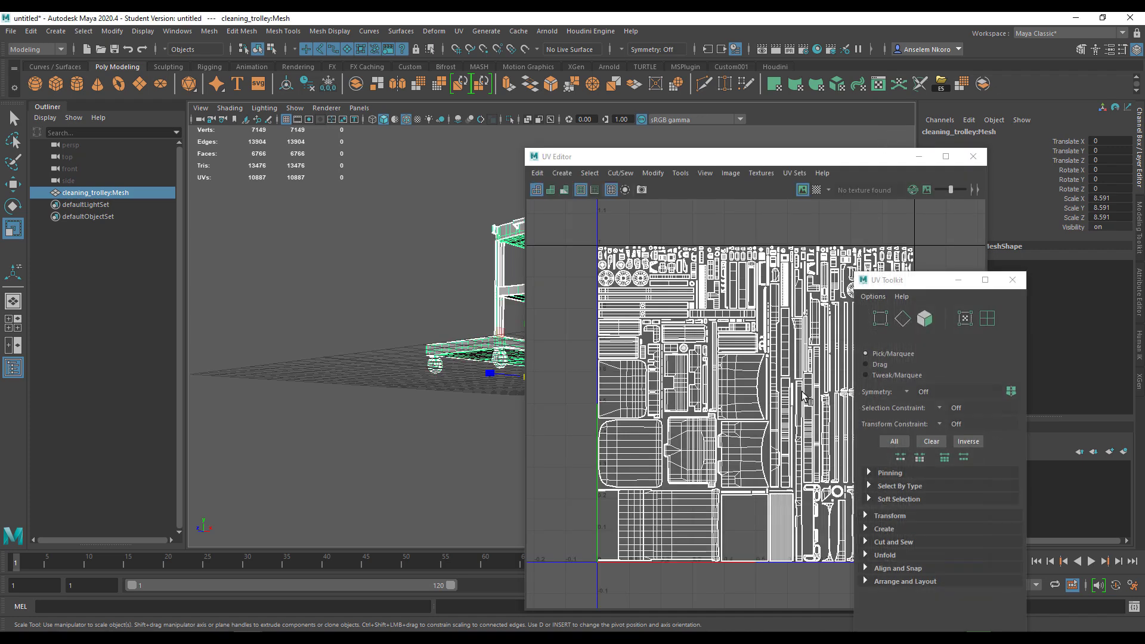
left_click_drag(916, 276, 1041, 284)
scroll(789, 407, "up", 3)
scroll(789, 408, "down", 1)
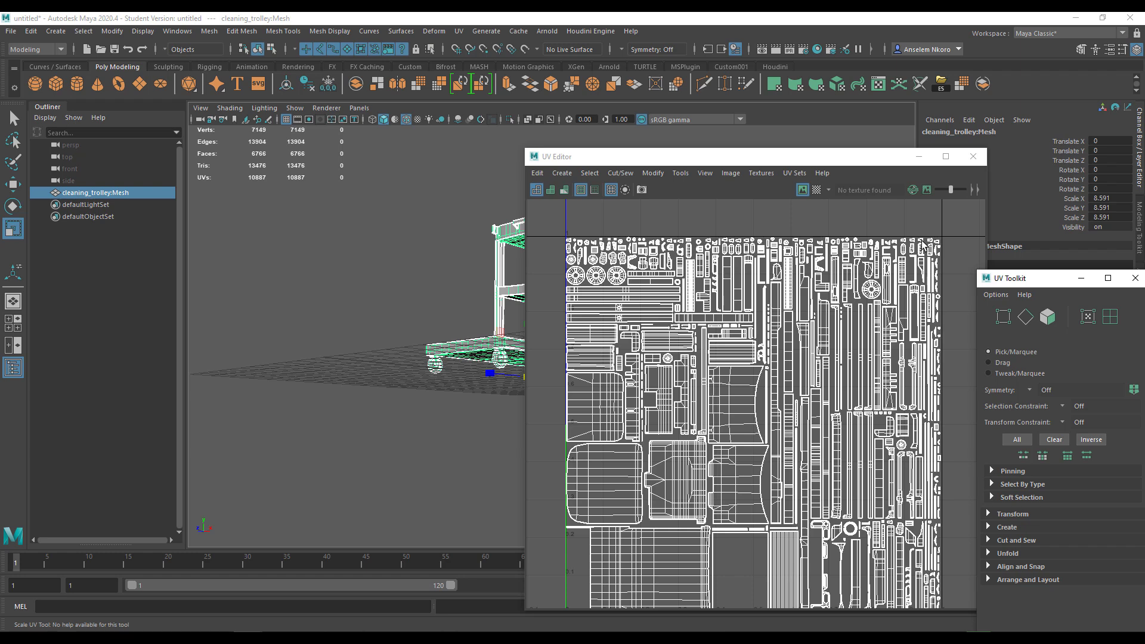
left_click(973, 156)
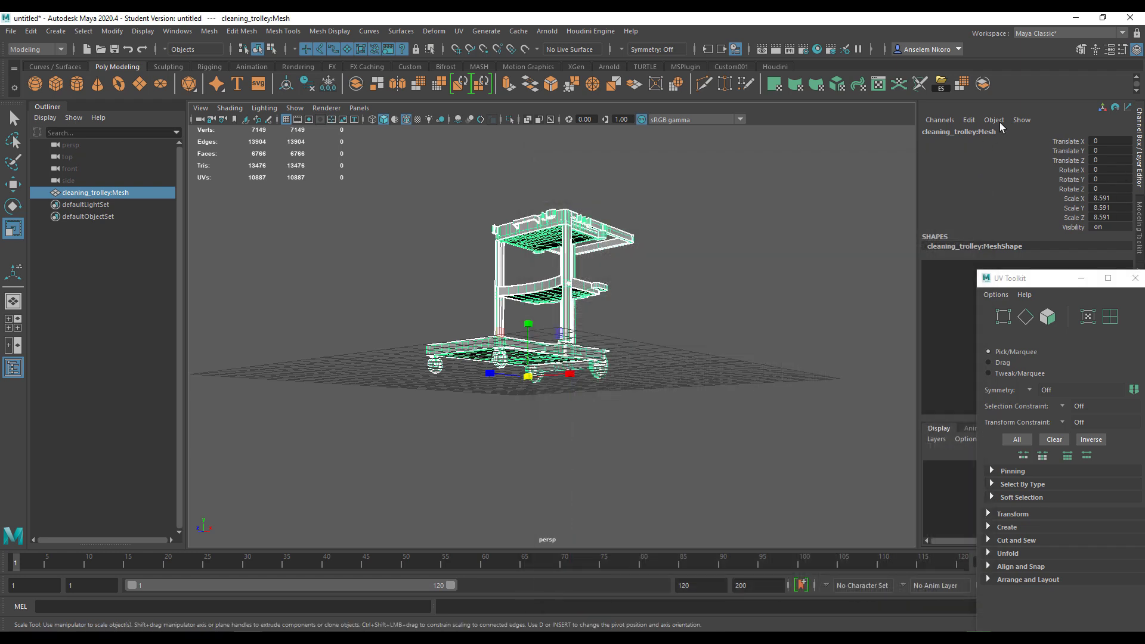
- Minimize Maya, bring Blender forward, and clear the selection in the guitar scene
left_click(1074, 17)
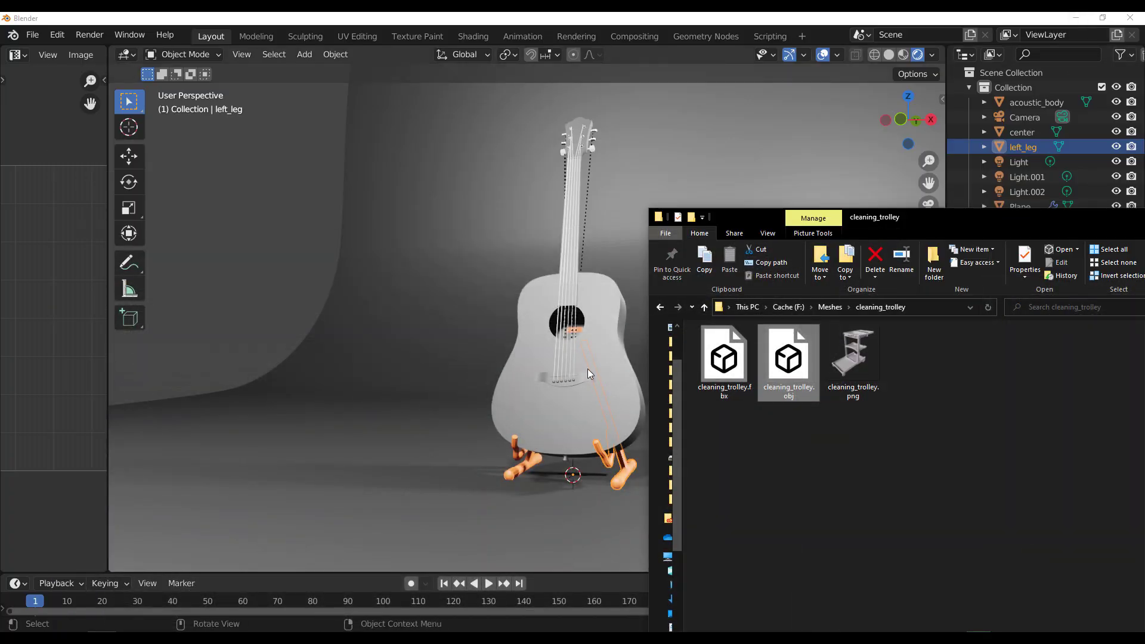
left_click(616, 371)
key("a")
left_click_drag(231, 215, 280, 247)
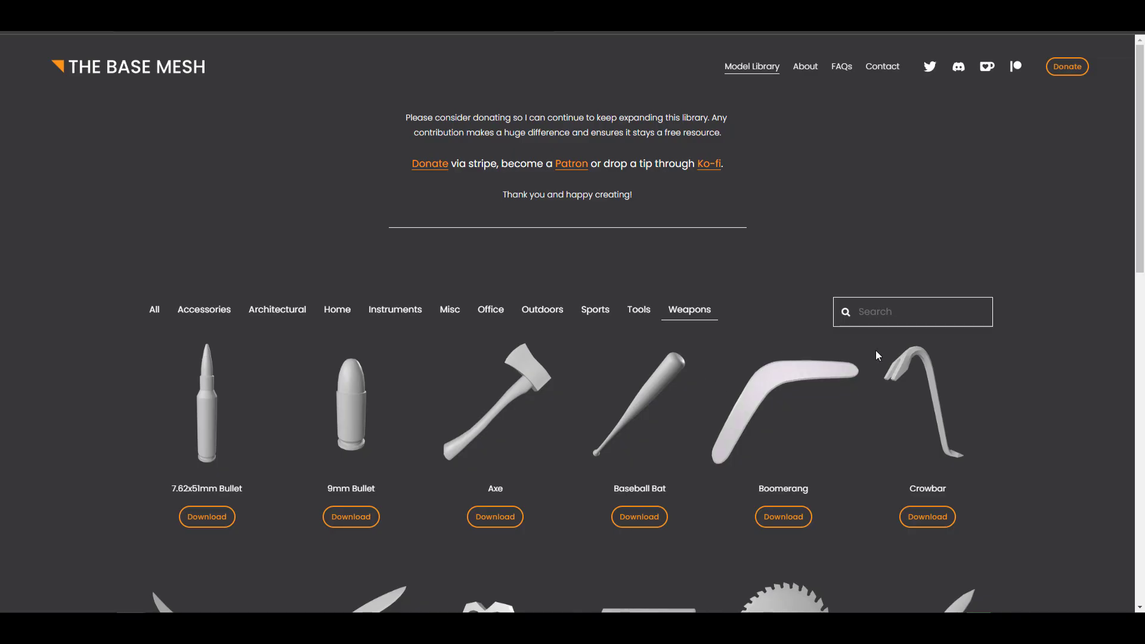
- Scroll through The Base Mesh's Weapons model library page
scroll(992, 303, "down", 10)
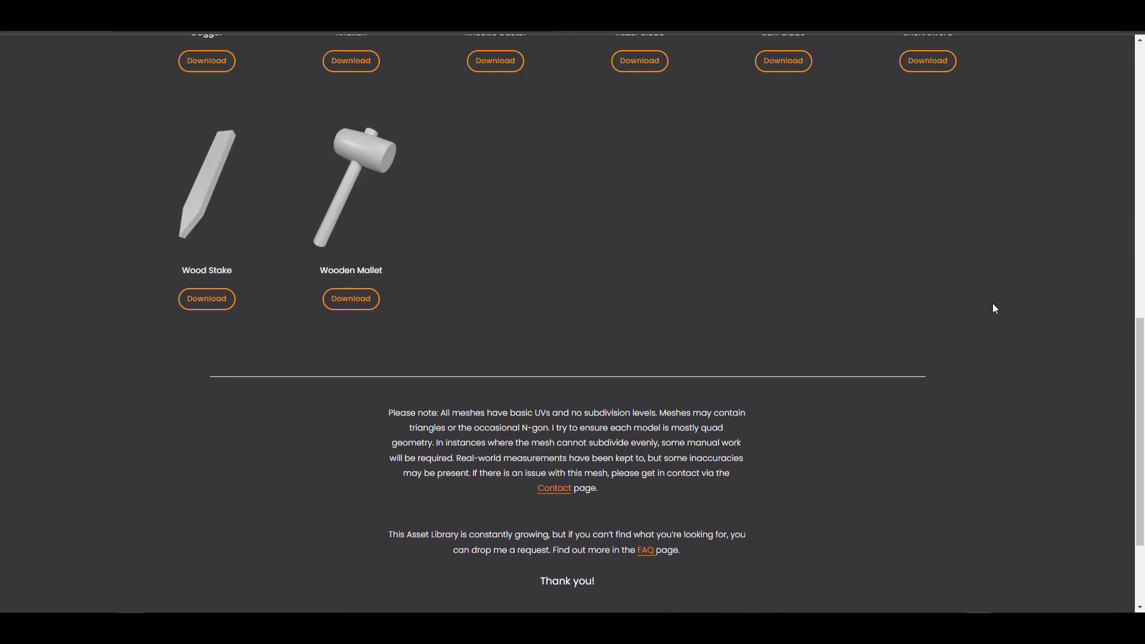
scroll(992, 303, "up", 10)
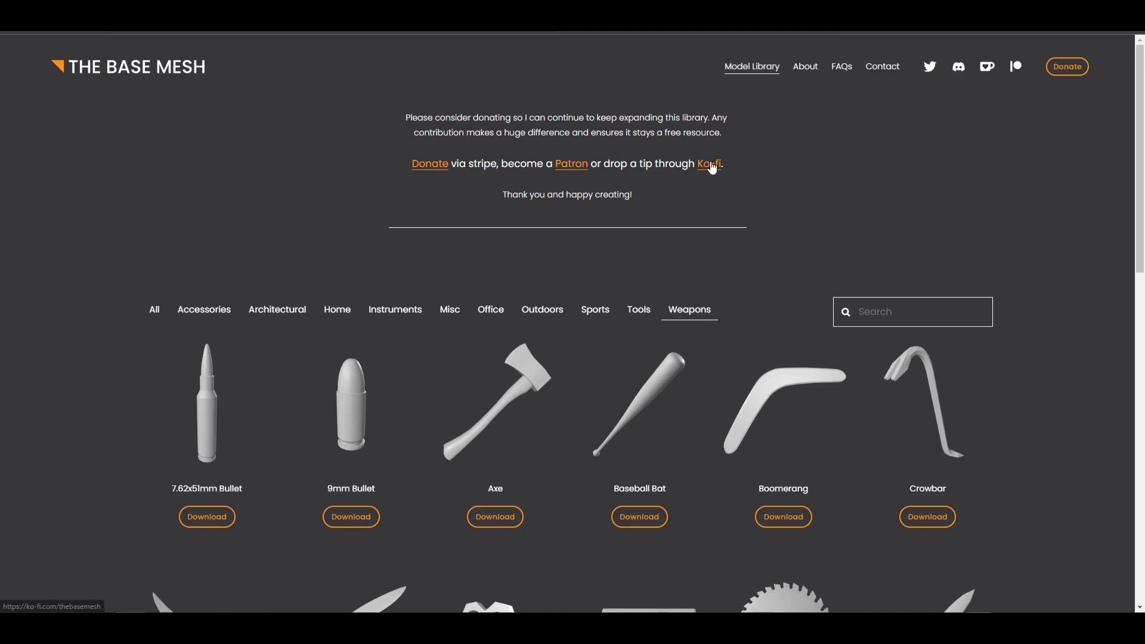
scroll(710, 294, "down", 10)
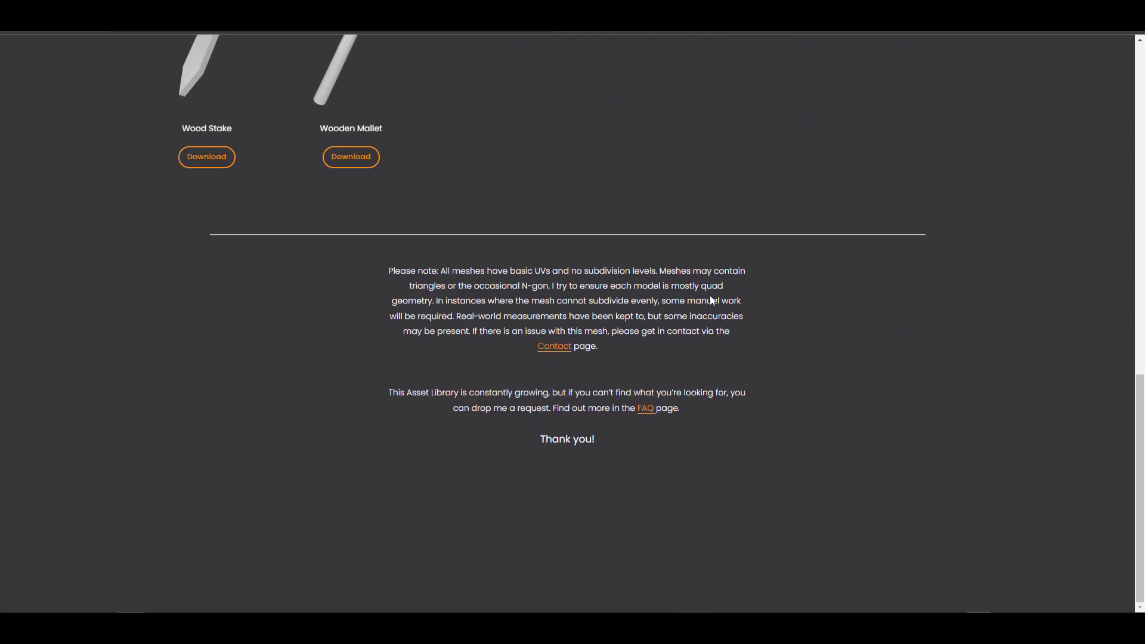
scroll(710, 296, "up", 2)
scroll(709, 296, "up", 15)
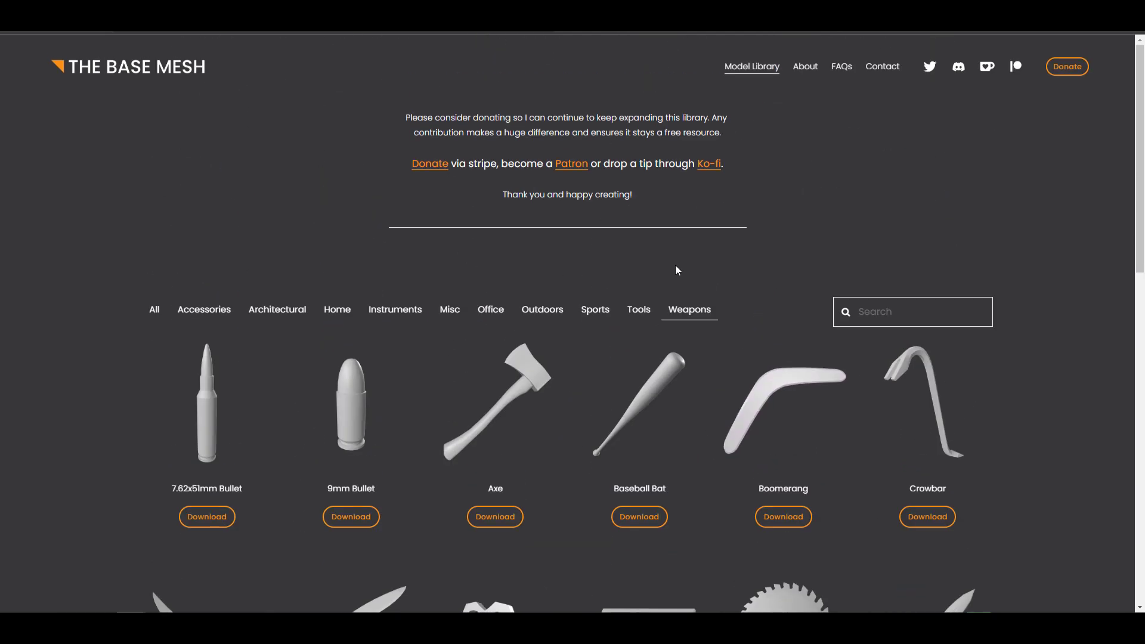
- Return to the home page via THE BASE MESH logo and scroll through it
left_click(134, 72)
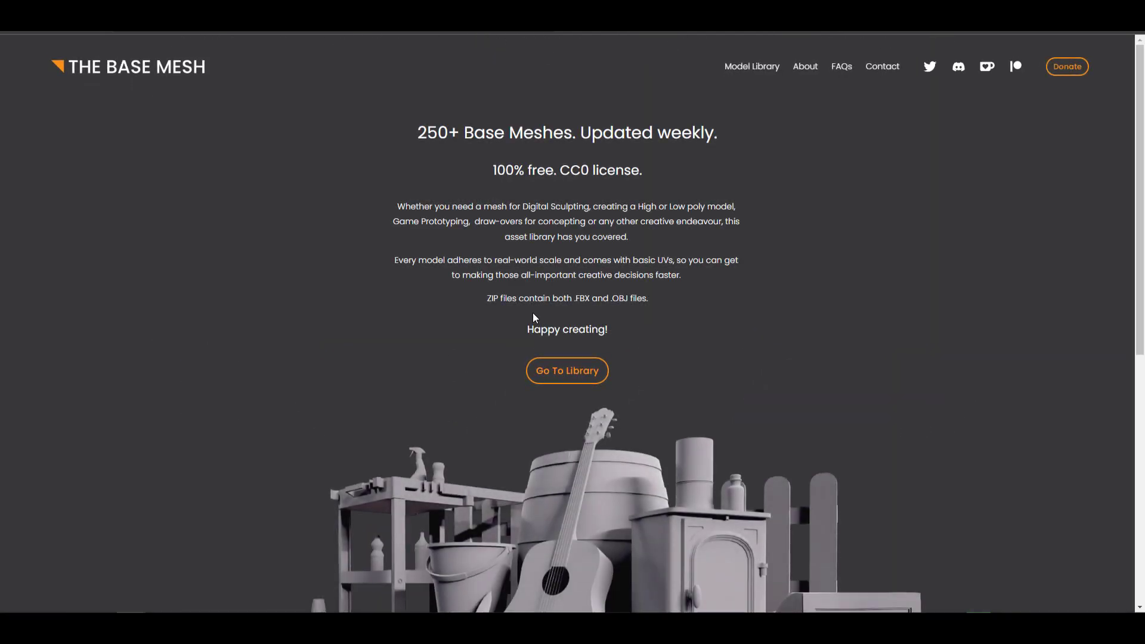
scroll(534, 317, "down", 1)
scroll(535, 318, "down", 6)
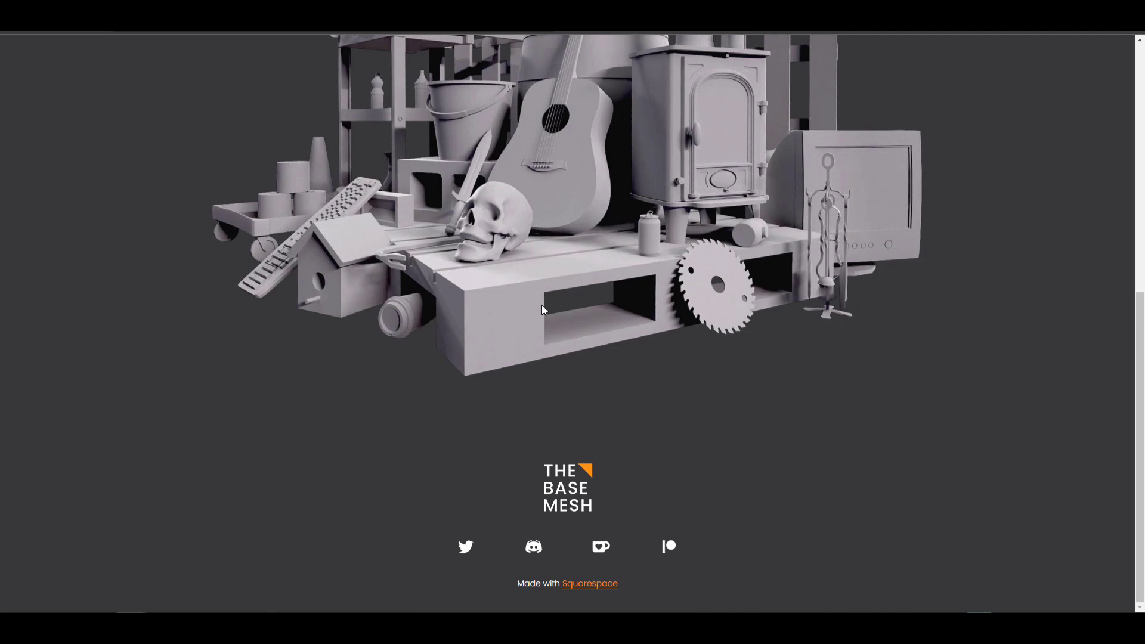
scroll(546, 302, "up", 7)
scroll(546, 302, "down", 2)
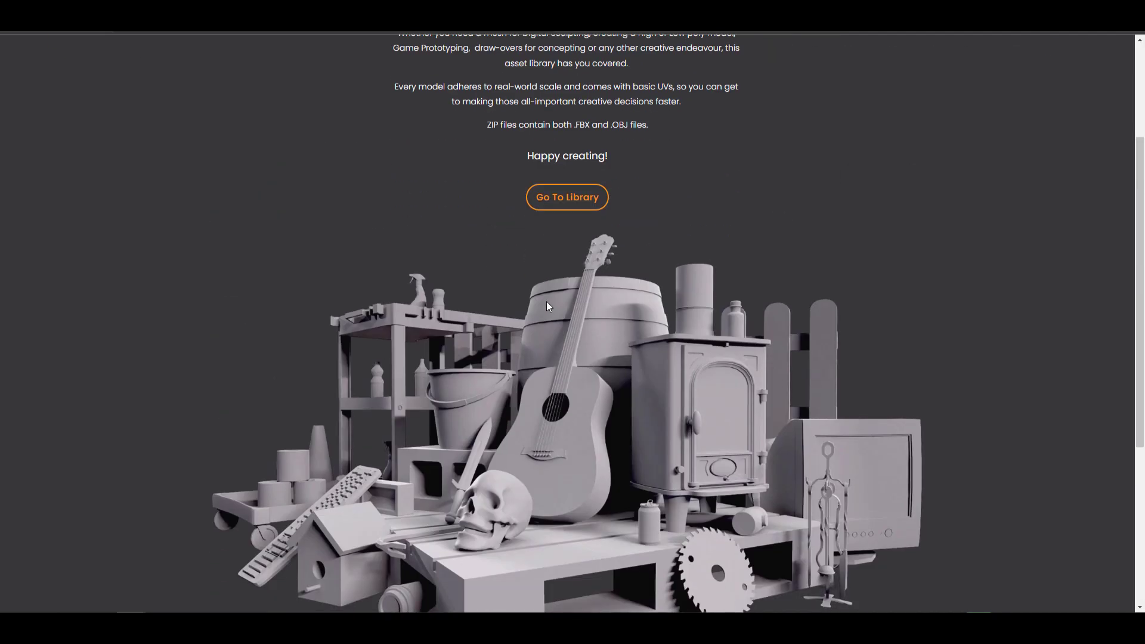